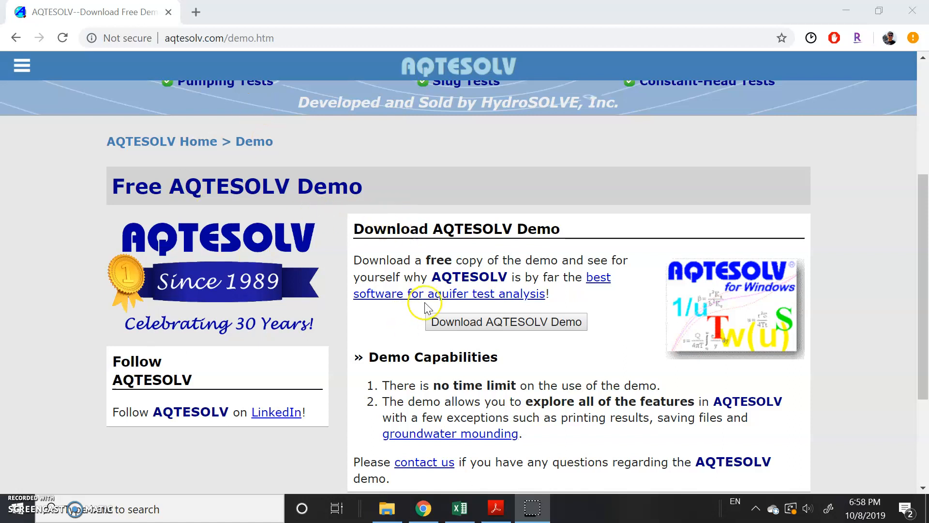
# Read the pumping test question and the time-drawdown table in Aqtesolv_tutorial.pdf
pyautogui.click(846, 11)
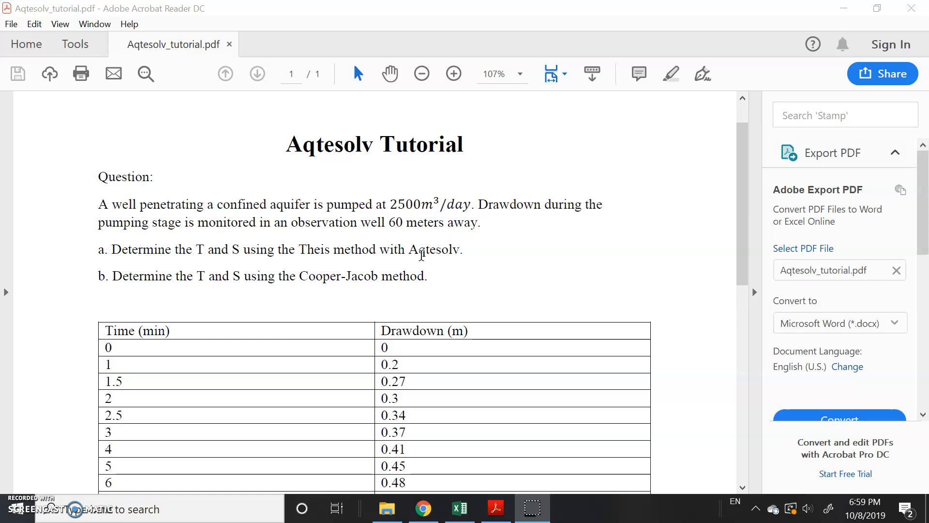
pyautogui.click(396, 276)
pyautogui.click(376, 323)
pyautogui.scroll(-5, 355, 332)
pyautogui.scroll(6, 355, 332)
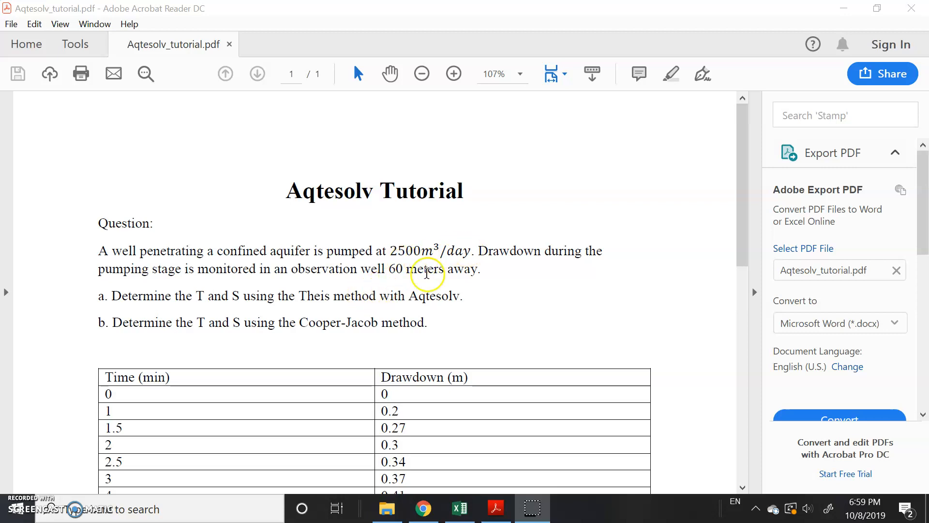
pyautogui.scroll(-3, 311, 373)
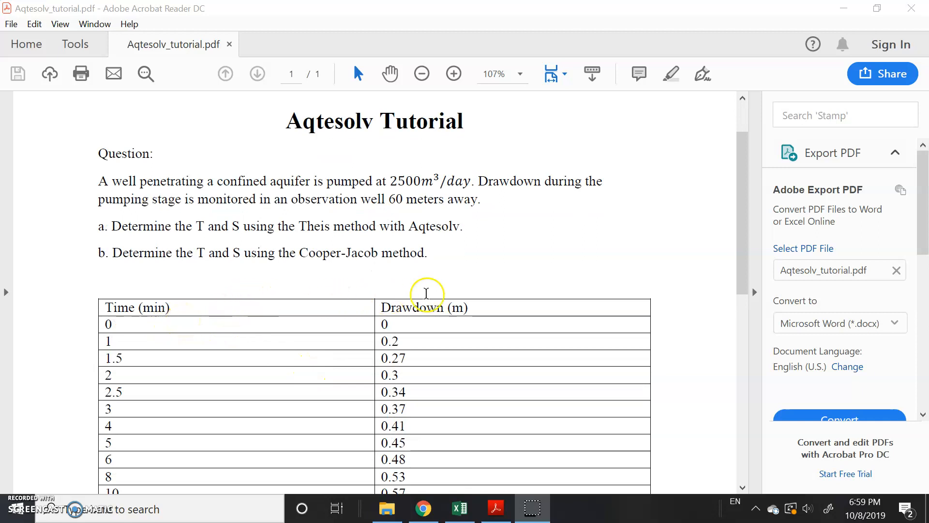
# Launch AQTESOLV and dismiss its software restriction notice and Tip of the Day
pyautogui.click(238, 502)
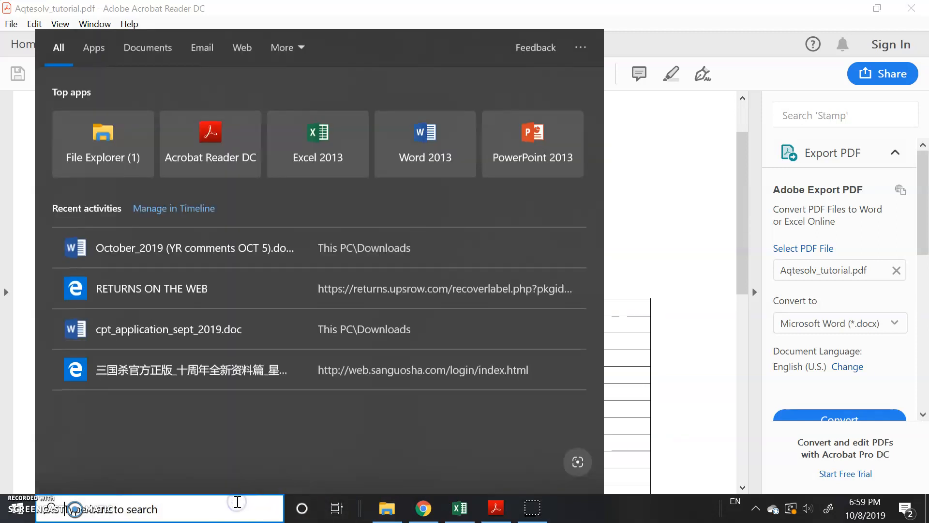
pyautogui.write('aq')
pyautogui.press('Return')
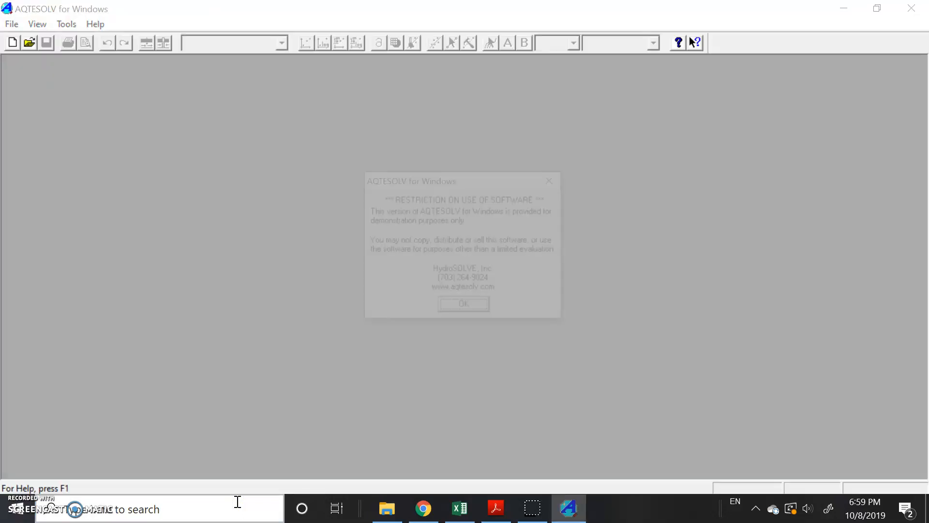
pyautogui.click(544, 514)
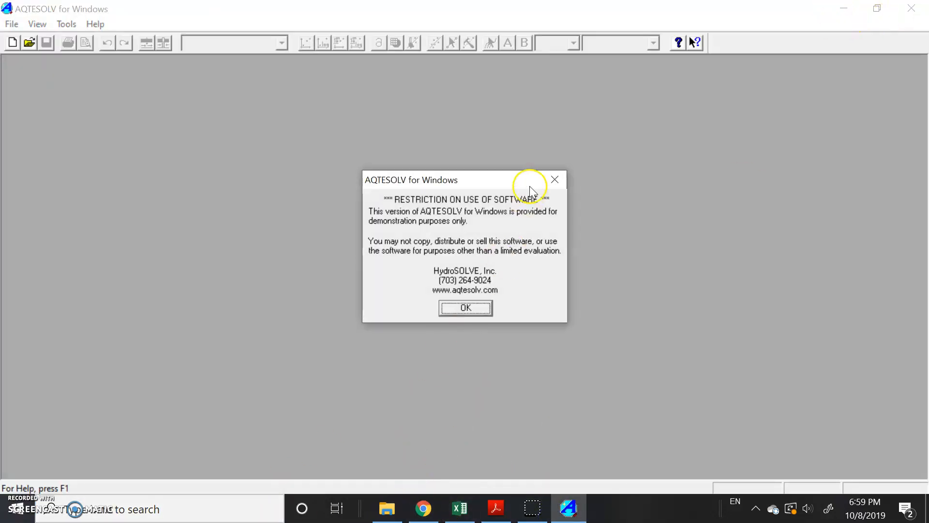
pyautogui.click(554, 179)
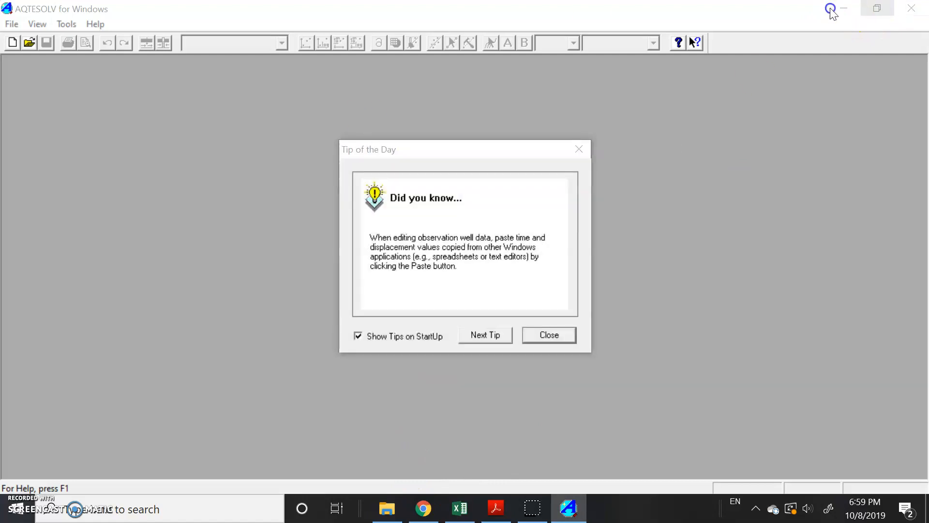
pyautogui.click(550, 333)
pyautogui.click(844, 8)
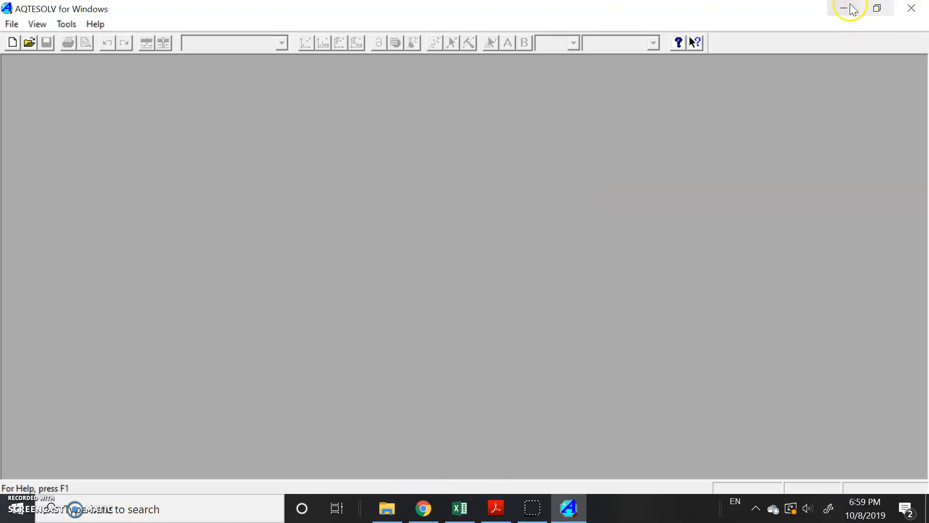
pyautogui.click(523, 515)
pyautogui.click(569, 508)
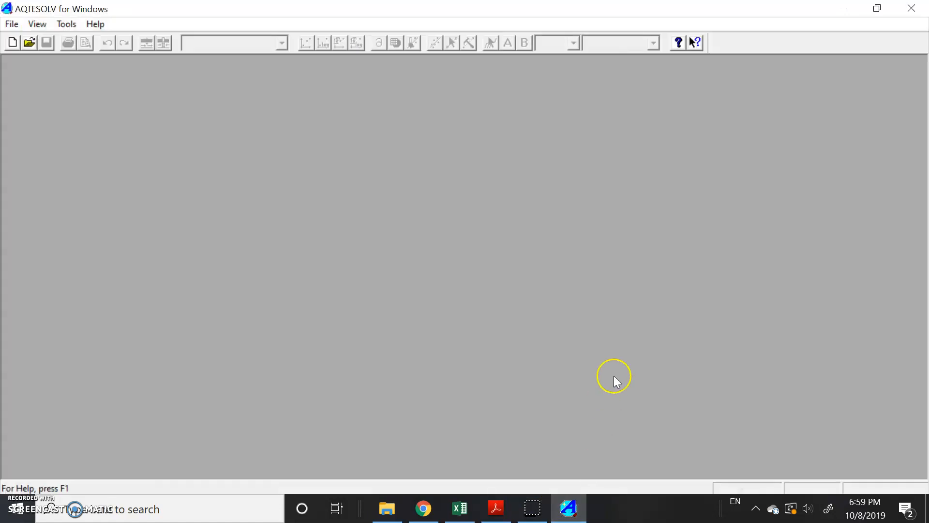
pyautogui.click(568, 508)
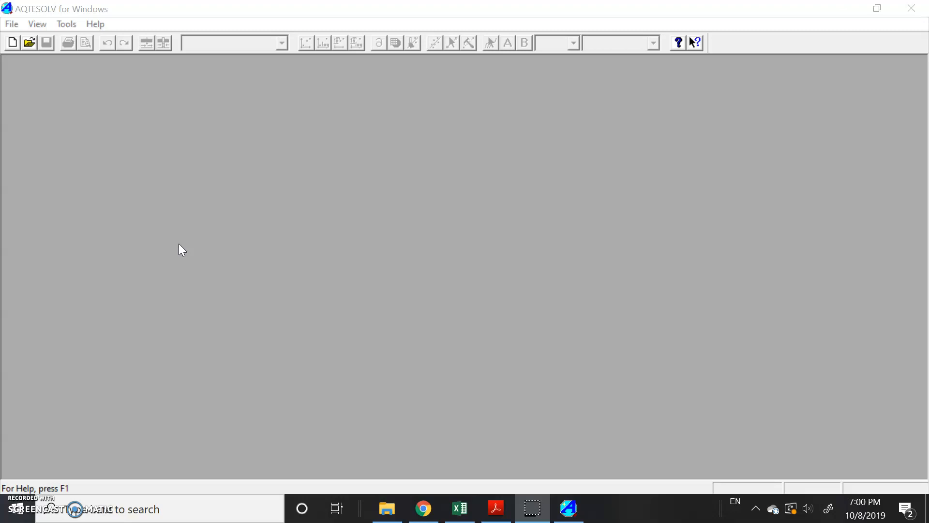
# Create a new data set of the Default type
pyautogui.click(7, 43)
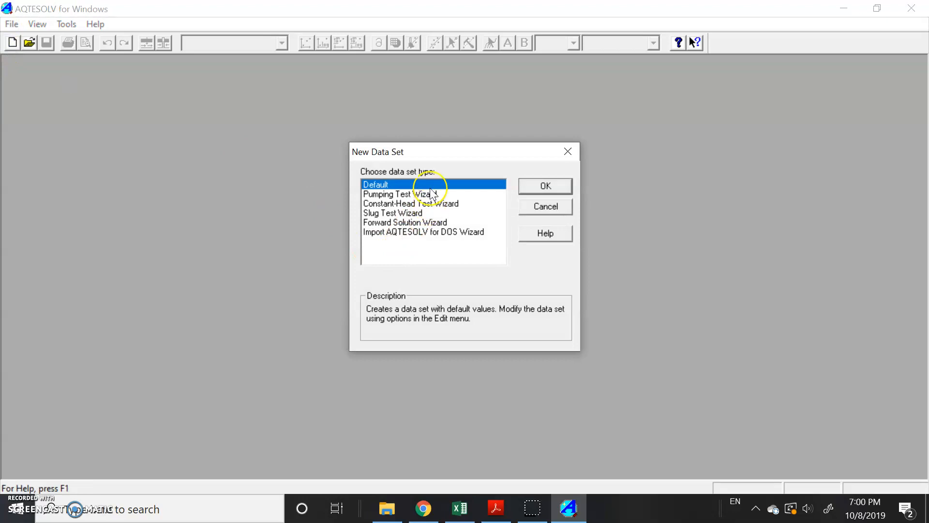
pyautogui.click(546, 186)
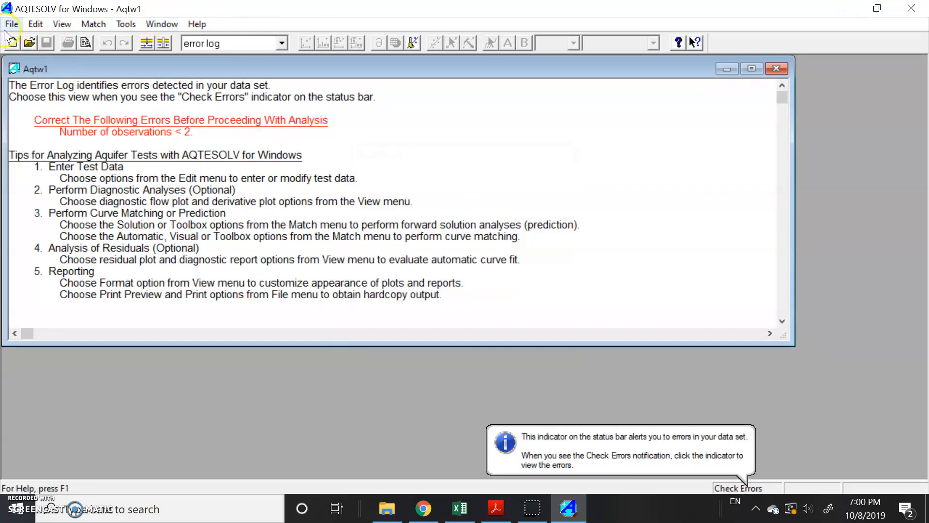
# Start another new data set with the Pumping Test Wizard for a multiwell test and continue past the welcome page
pyautogui.click(12, 44)
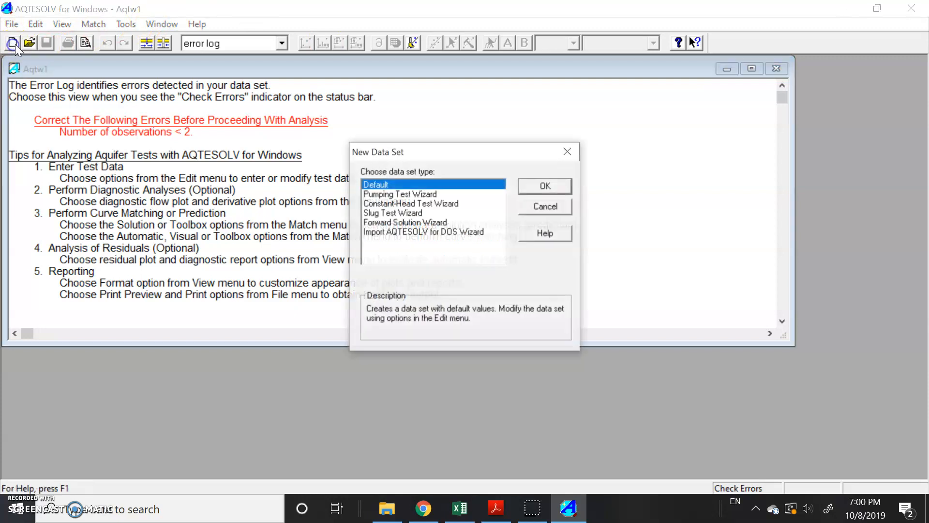
pyautogui.click(466, 194)
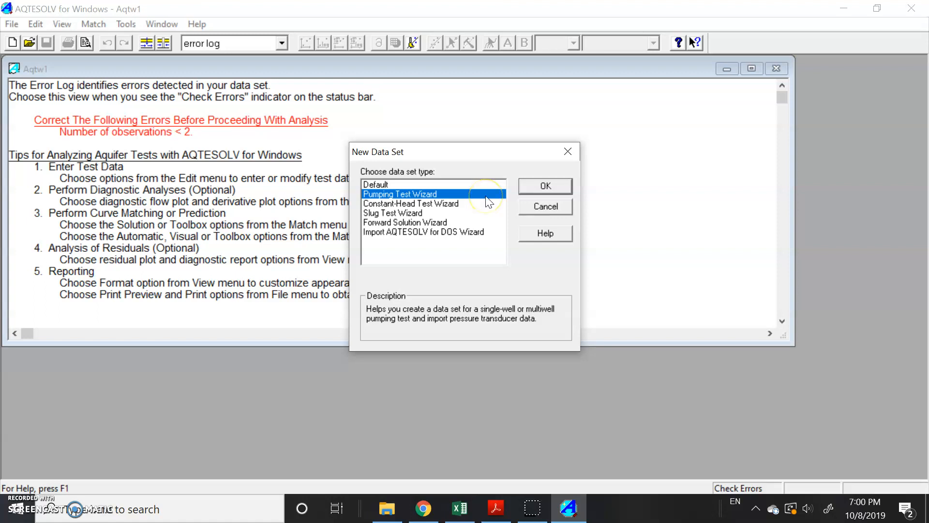
pyautogui.click(551, 186)
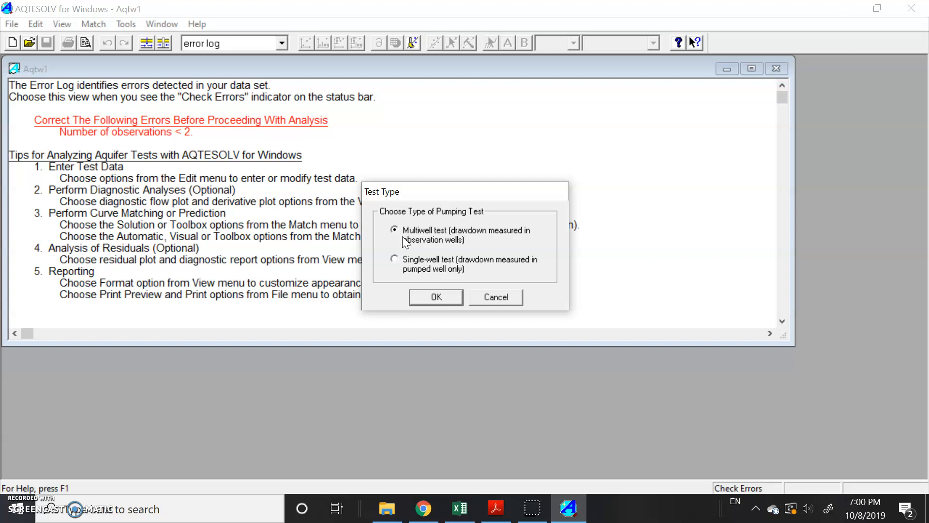
pyautogui.click(409, 226)
pyautogui.click(432, 296)
pyautogui.click(475, 348)
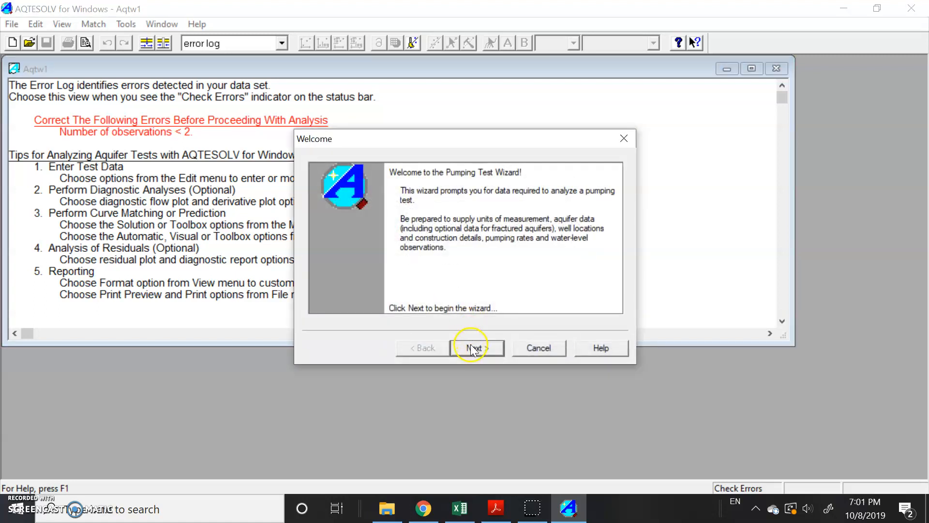
# Accept m and min as length and time units, consistent pumping rate and hydraulic conductivity units, and the existing project information
pyautogui.click(357, 179)
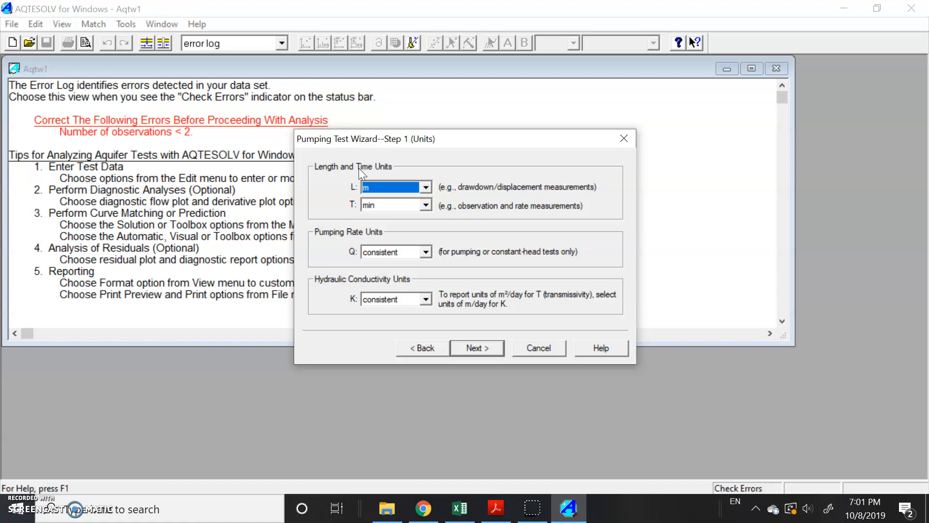
pyautogui.click(420, 253)
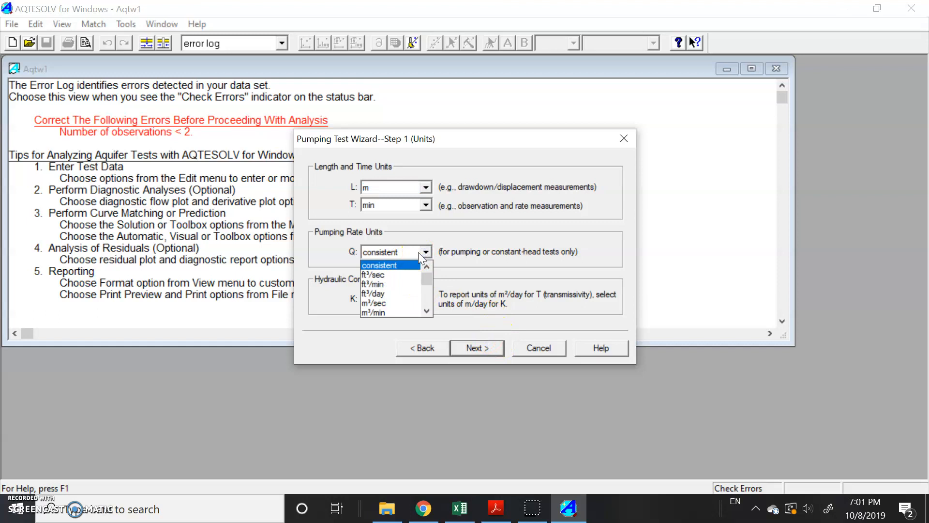
pyautogui.scroll(-4, 415, 290)
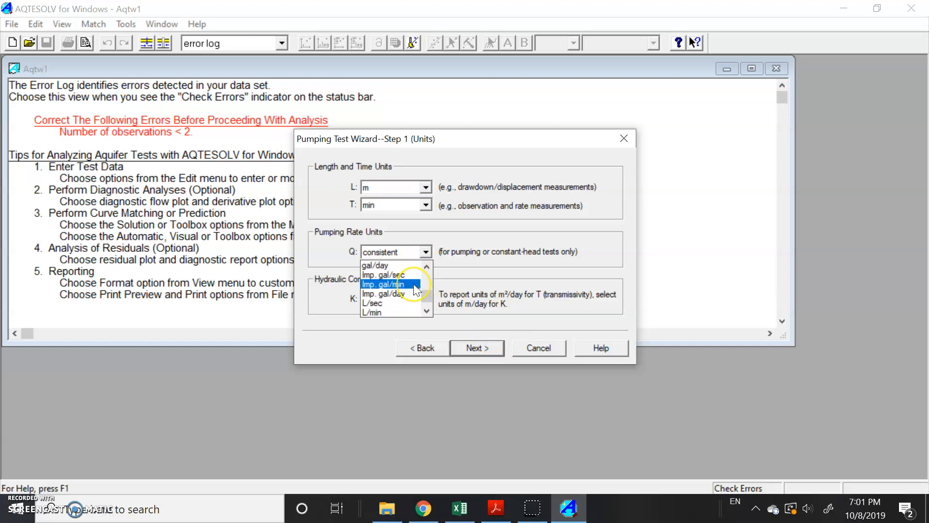
pyautogui.scroll(1, 415, 290)
pyautogui.scroll(2, 414, 283)
pyautogui.click(426, 252)
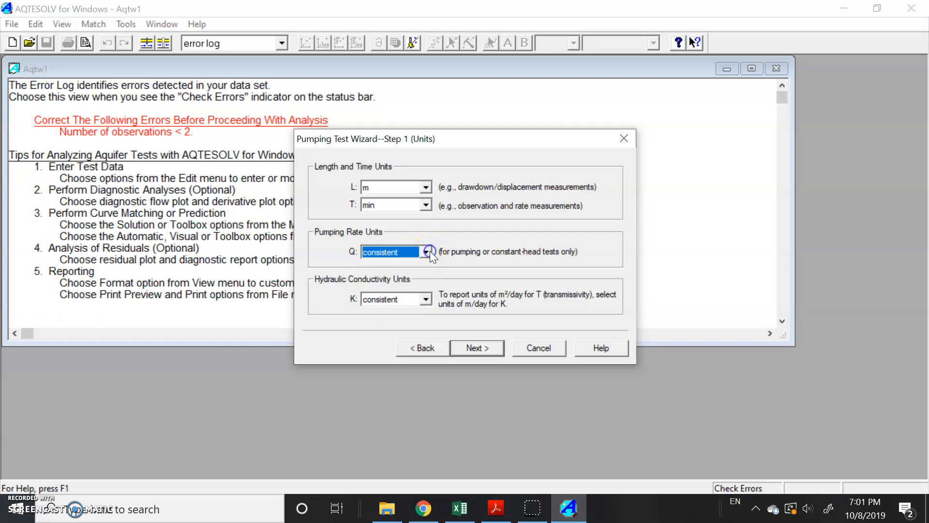
pyautogui.click(426, 299)
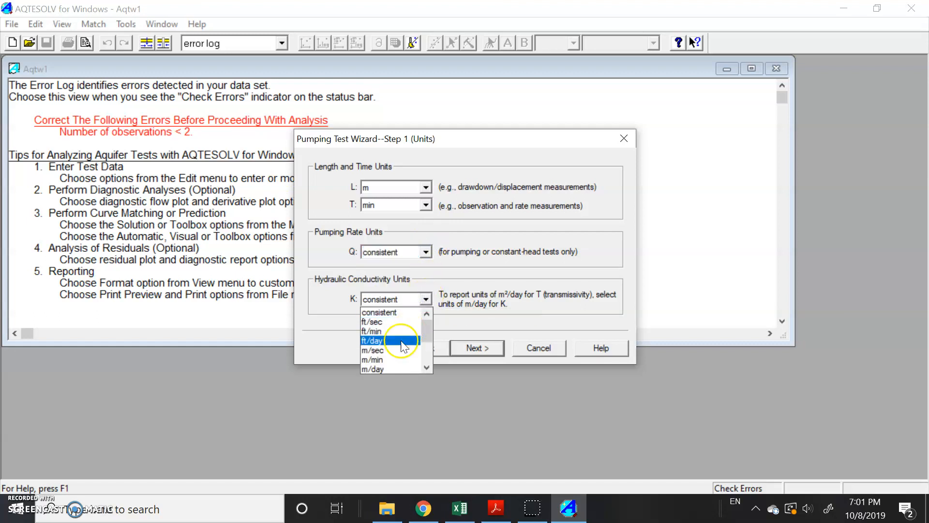
pyautogui.click(424, 301)
pyautogui.click(468, 349)
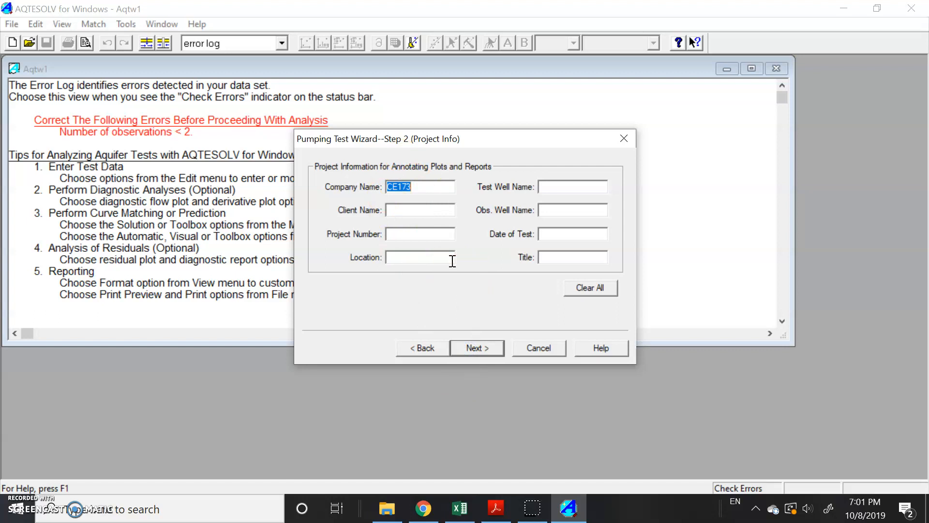
pyautogui.click(475, 346)
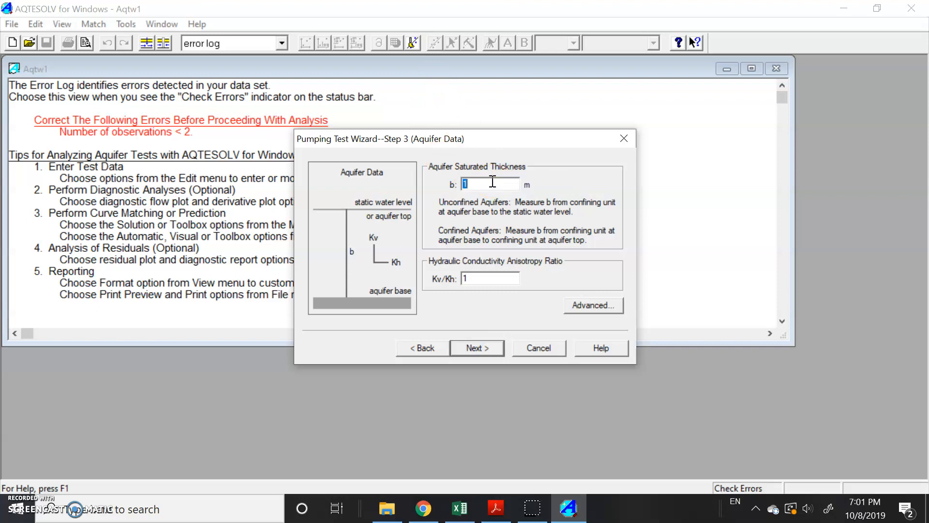
# Set the aquifer saturated thickness to 8 m and name the well PumpingWell at coordinates 0, 0
pyautogui.write('8')
pyautogui.click(478, 346)
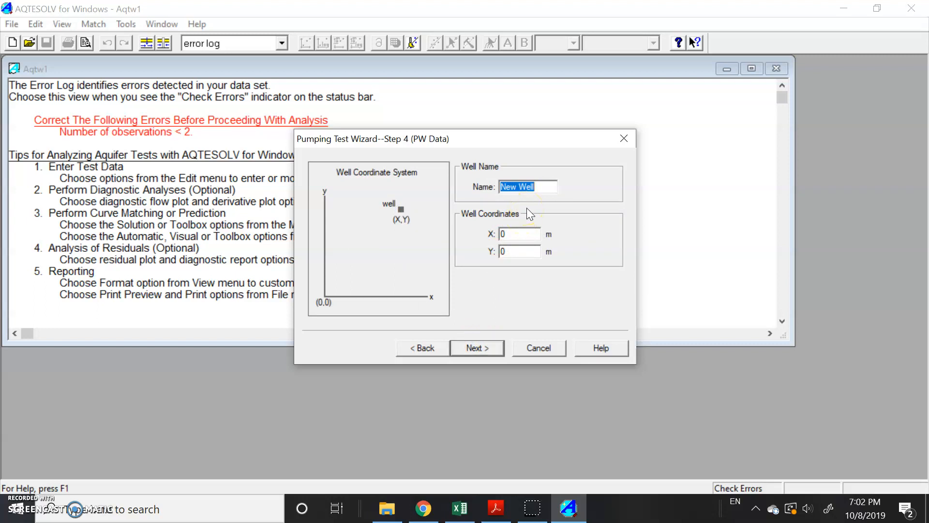
pyautogui.write('Pumping')
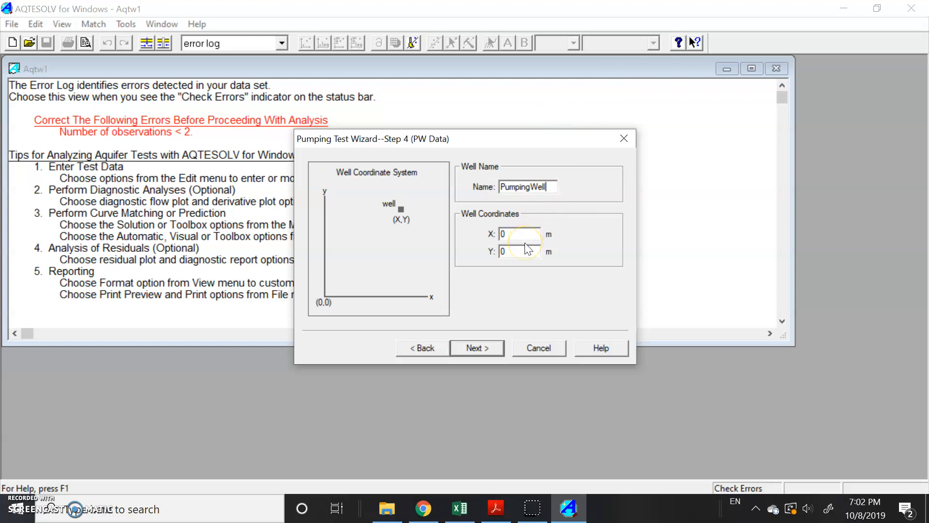
pyautogui.click(480, 347)
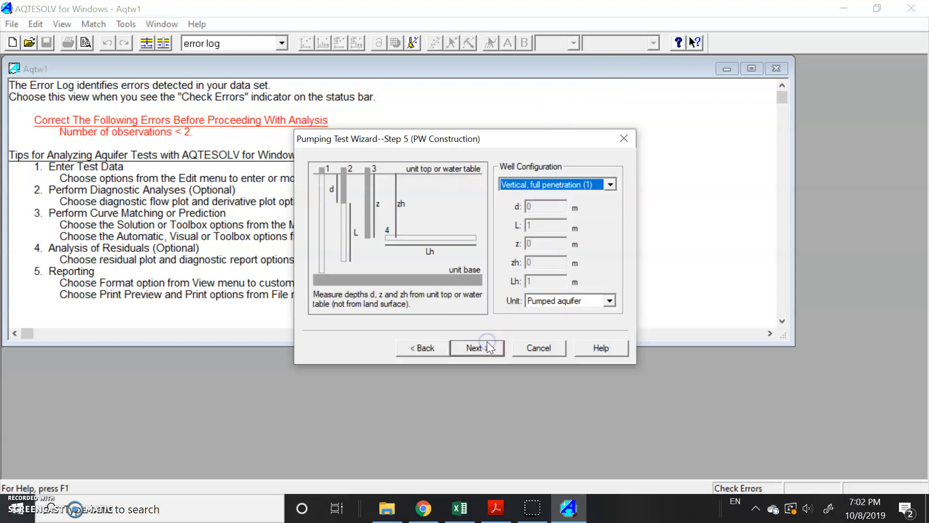
# Choose Vertical, full penetration (1) as the pumping well's configuration
pyautogui.click(610, 185)
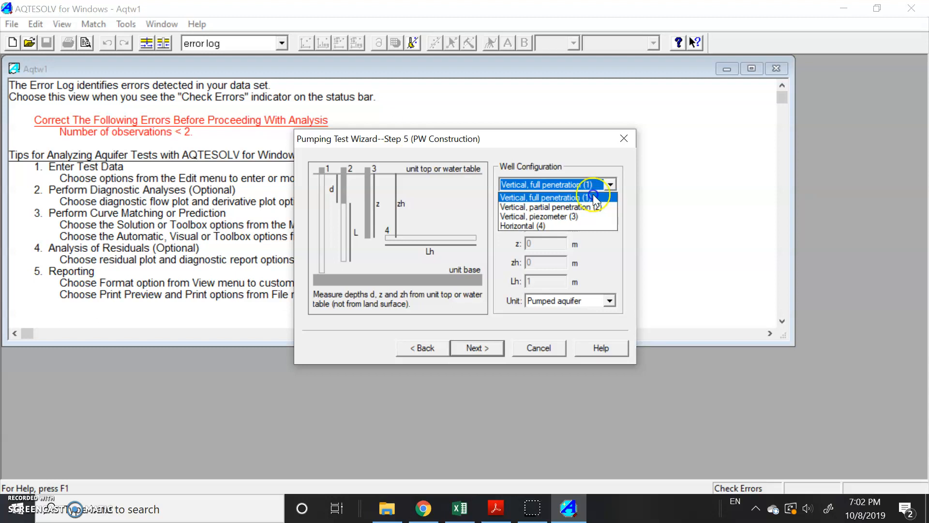
pyautogui.click(598, 197)
# Consult the help page on well construction settings and close it
pyautogui.click(583, 346)
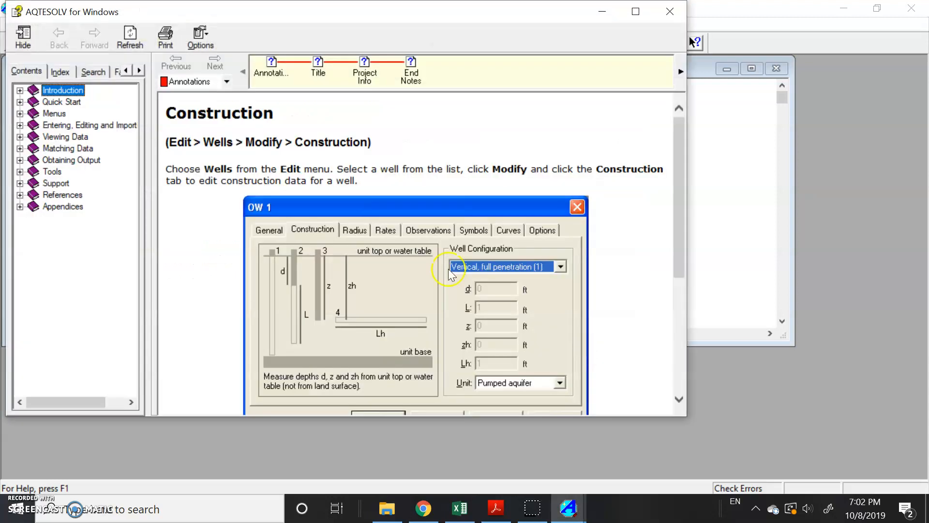
pyautogui.scroll(-7, 438, 272)
pyautogui.scroll(7, 438, 272)
pyautogui.scroll(-1, 437, 272)
pyautogui.scroll(-5, 437, 272)
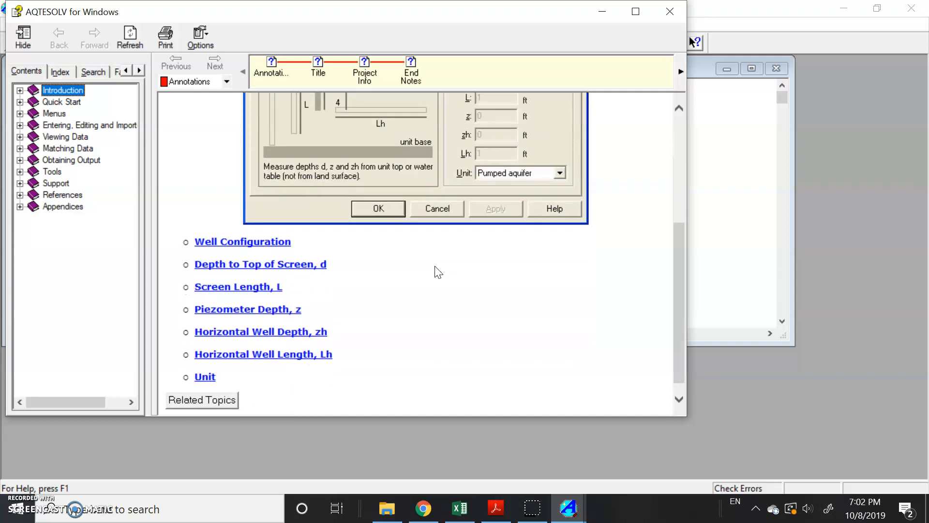
pyautogui.scroll(6, 437, 272)
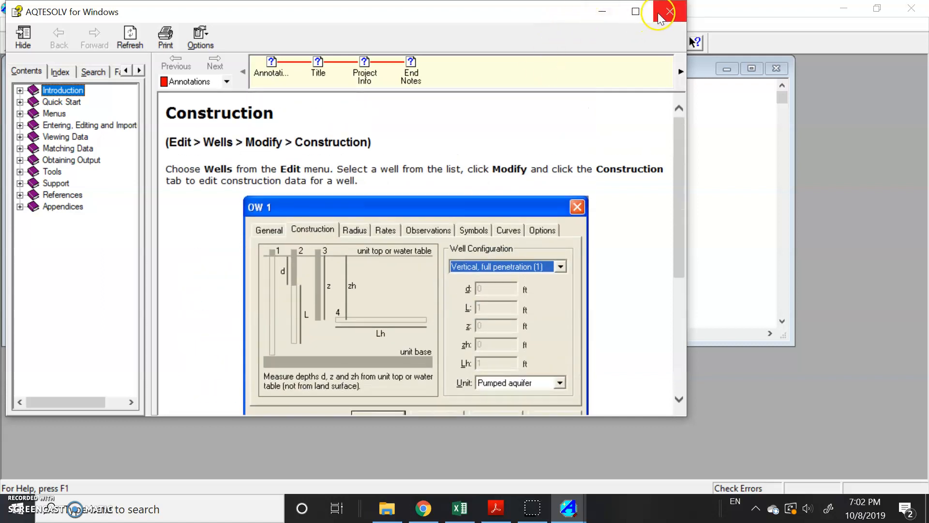
pyautogui.click(664, 12)
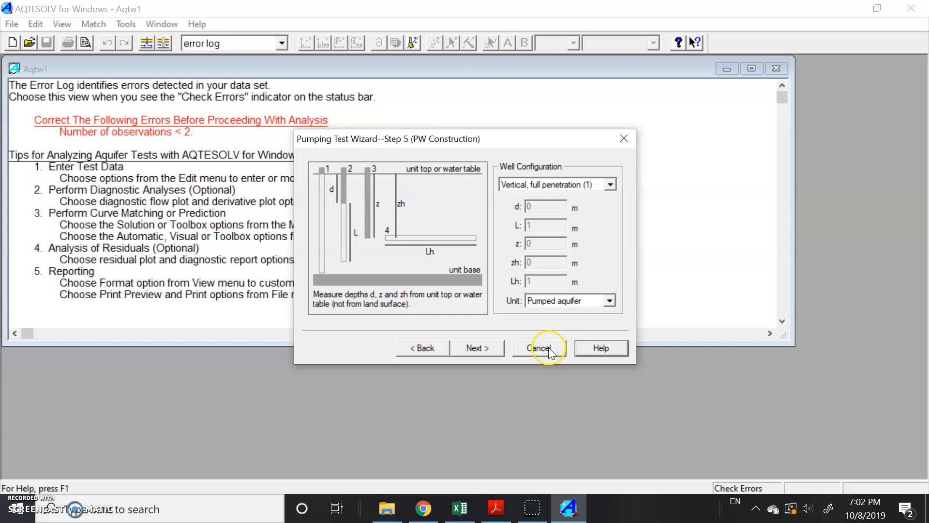
# Accept the well construction, set the pumping well's casing radius r(c) and well radius r(w) to 0.3 m, and continue to the rate data
pyautogui.click(481, 353)
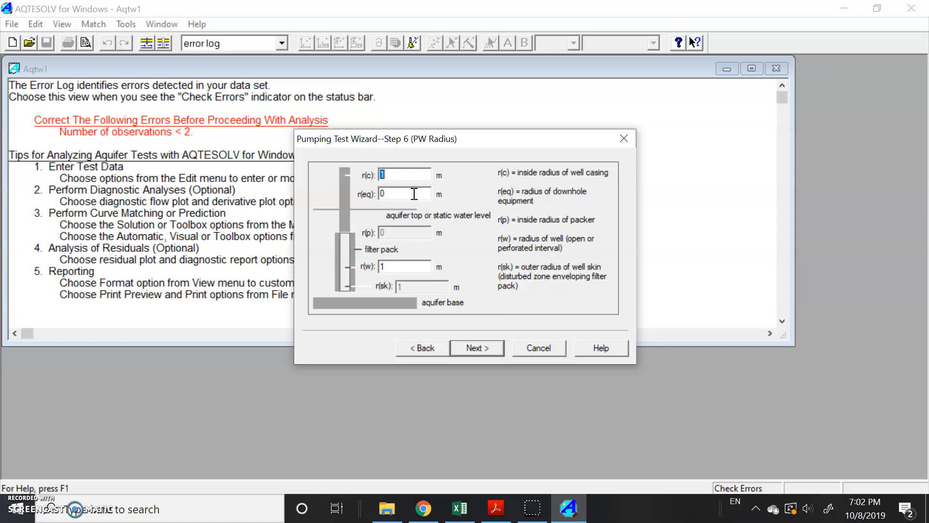
pyautogui.write('0.3')
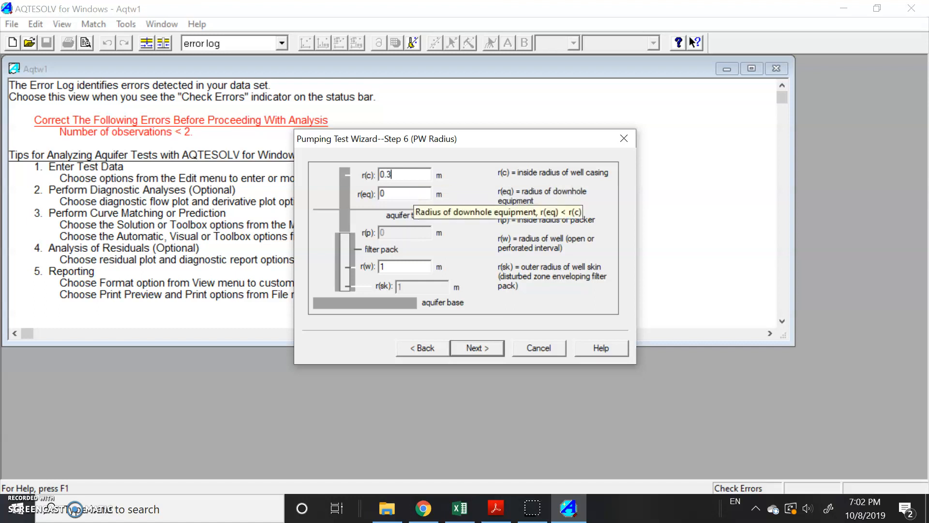
pyautogui.click(395, 267)
pyautogui.write('0.3')
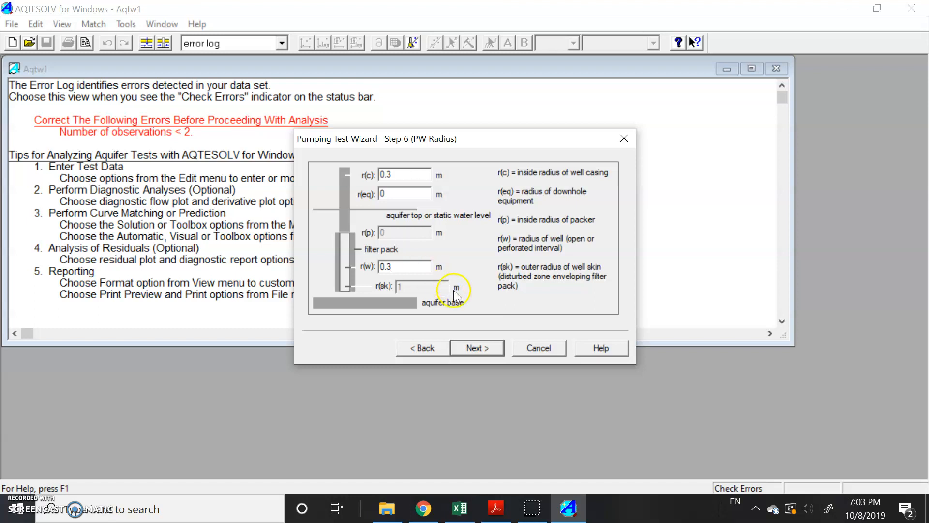
pyautogui.click(469, 348)
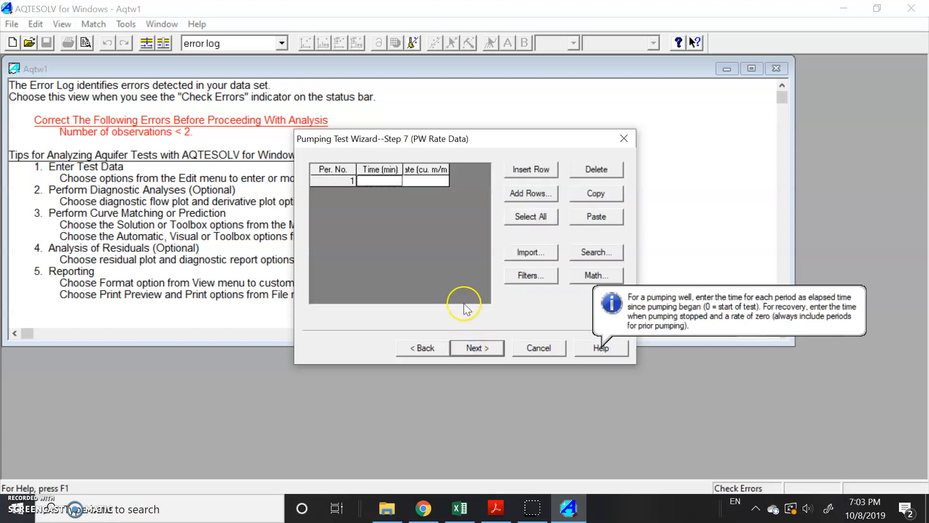
# Switch to Excel and copy the min and m^3/min values in columns E and F, excluding the headers
pyautogui.click(460, 508)
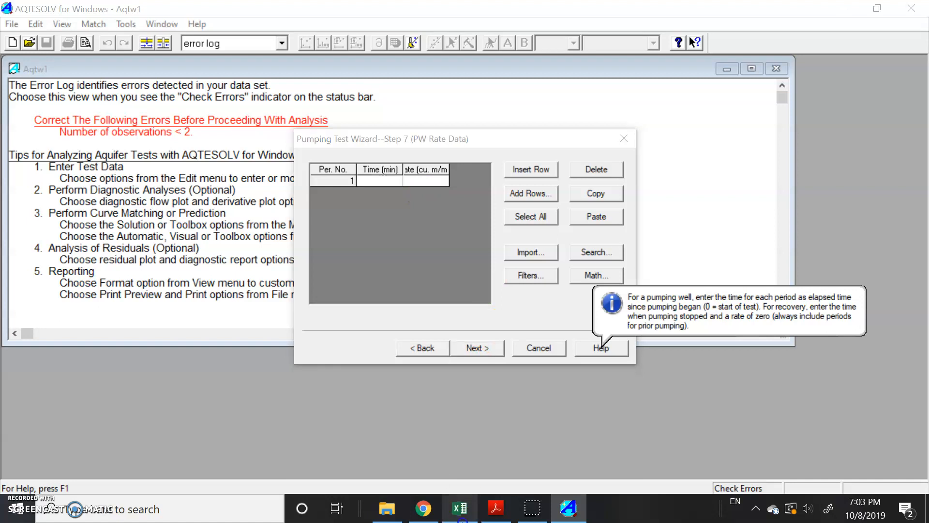
pyautogui.scroll(3, 650, 318)
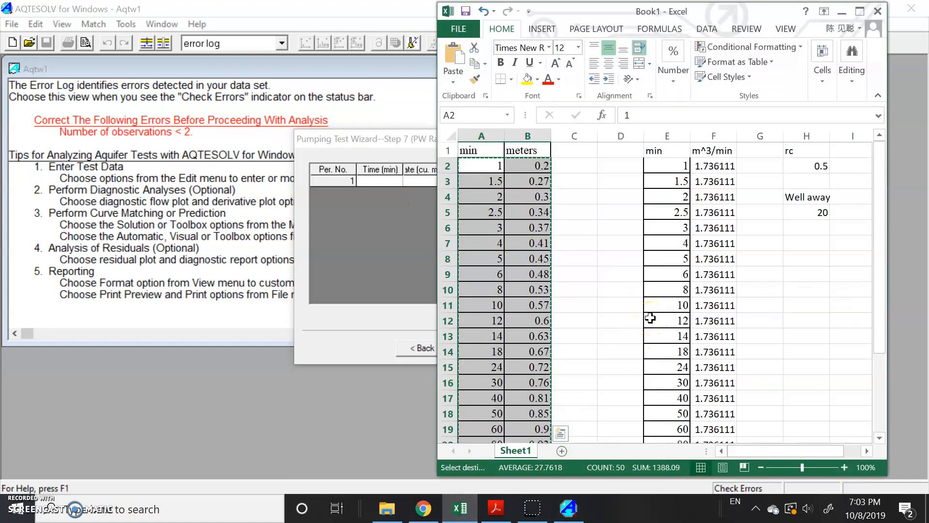
pyautogui.moveTo(599, 13); pyautogui.dragTo(671, 24)
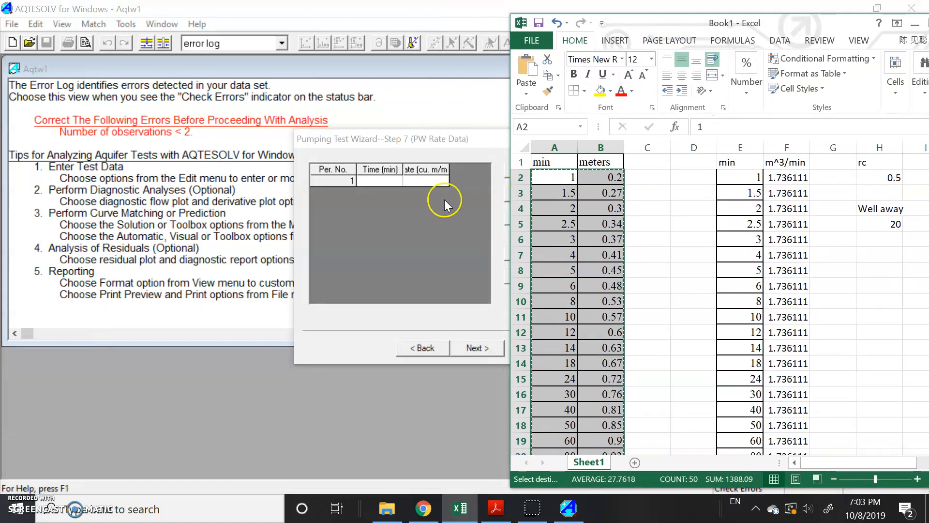
pyautogui.moveTo(741, 177); pyautogui.dragTo(796, 426)
pyautogui.hotkey('ctrl', 'c')
# Return to AQTESOLV, paste the copied times and rates into the pumping well rate table, and continue to the observation well data
pyautogui.click(469, 243)
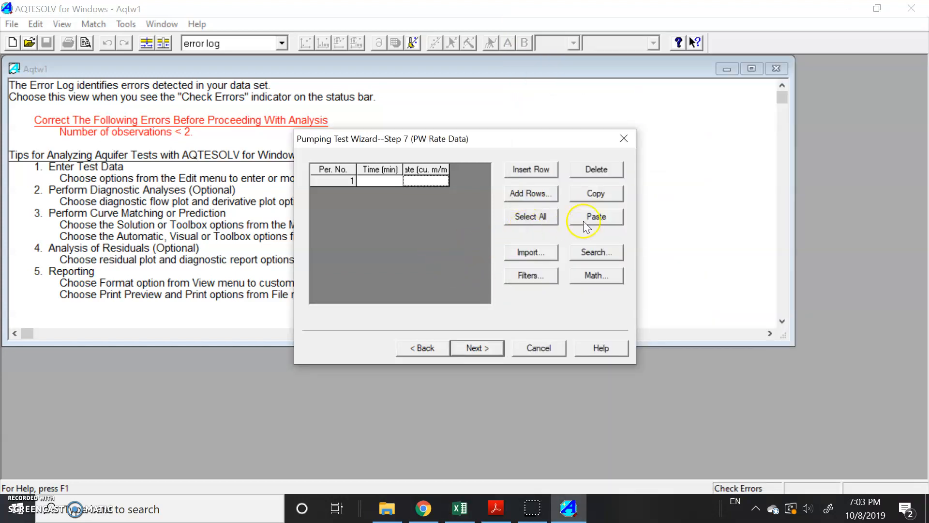
pyautogui.click(595, 217)
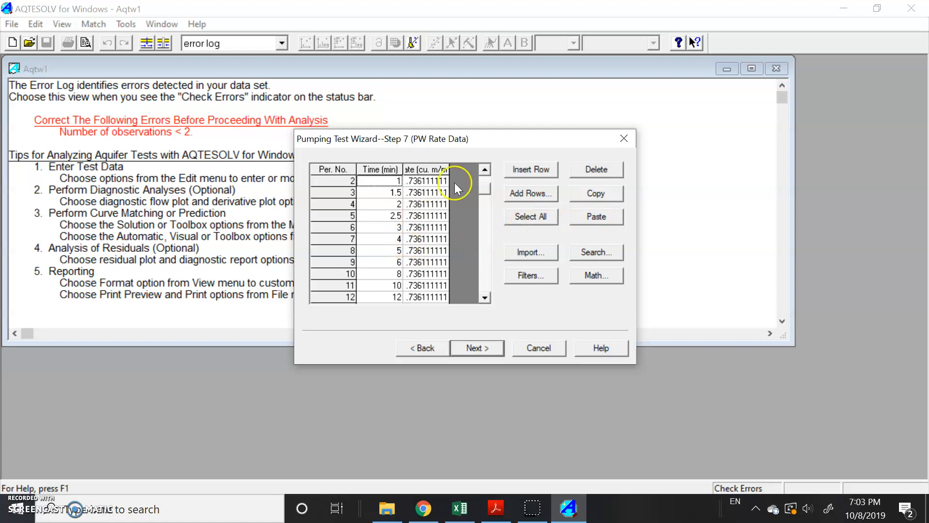
pyautogui.moveTo(484, 190)
pyautogui.mouseDown()
pyautogui.moveTo(483, 178)
pyautogui.moveTo(473, 272)
pyautogui.moveTo(483, 293)
pyautogui.moveTo(487, 173)
pyautogui.mouseUp()
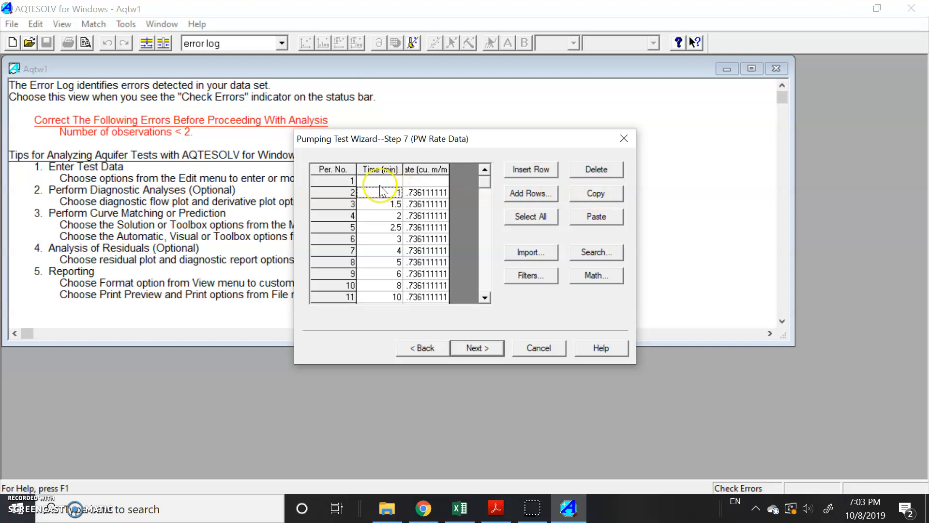
pyautogui.click(421, 182)
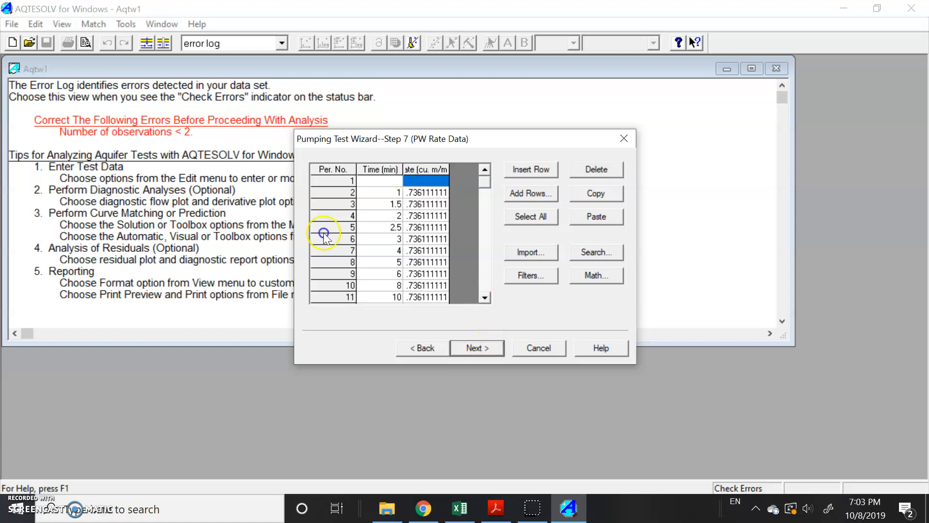
pyautogui.click(485, 341)
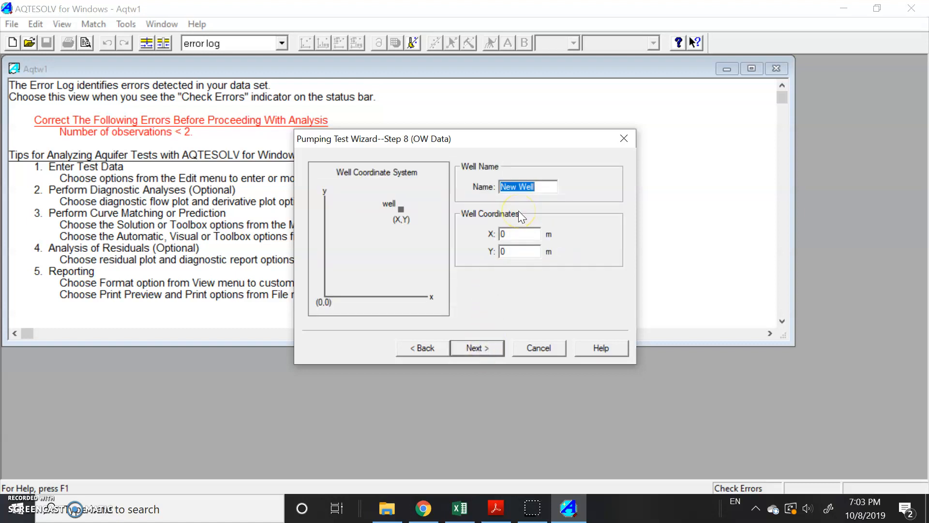
# Name the observation well Obs at X 60 m, Y 0 m, and accept Vertical, full penetration (1) as its configuration
pyautogui.write('Obs')
pyautogui.click(478, 348)
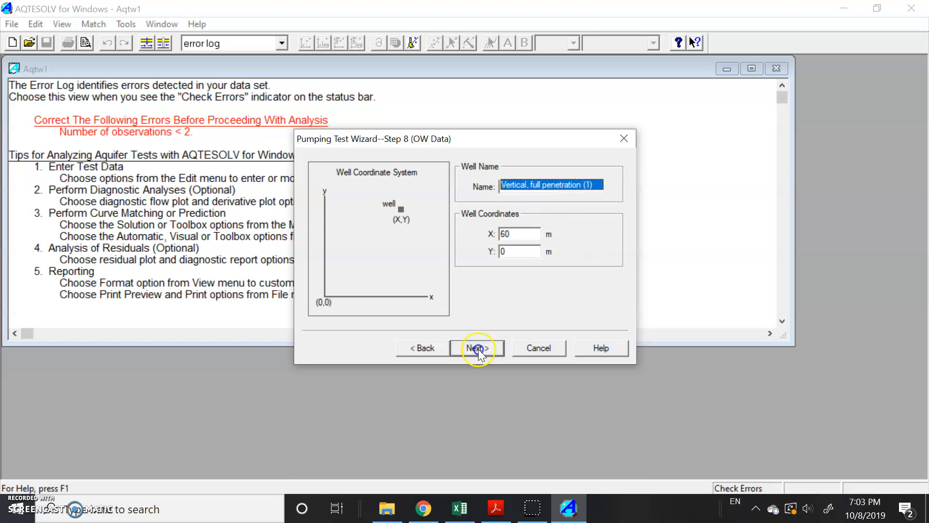
pyautogui.click(478, 349)
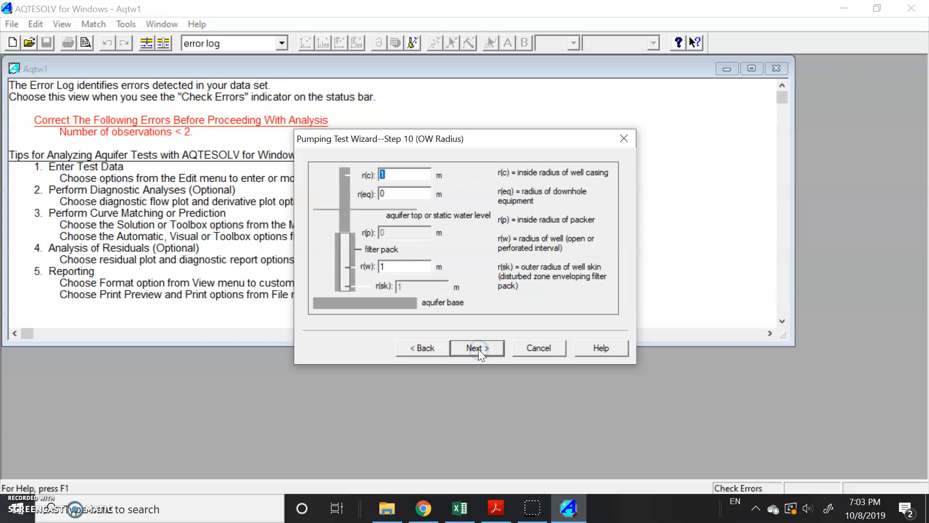
# Enter 0.3 m for the observation well's radius and continue to the observations
pyautogui.press('Tab')
pyautogui.write('0.3')
pyautogui.click(483, 349)
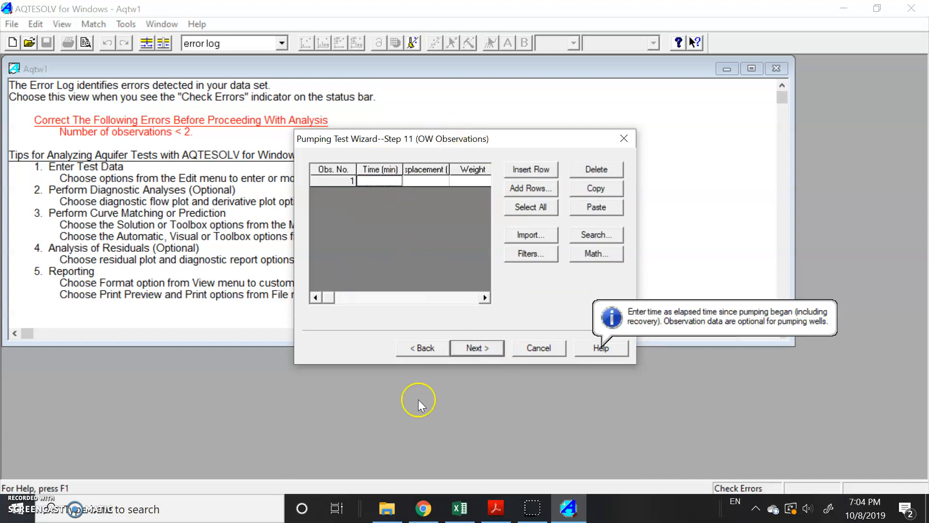
# Switch to Excel and copy the min and meters values in columns A and B, excluding the headers
pyautogui.click(459, 509)
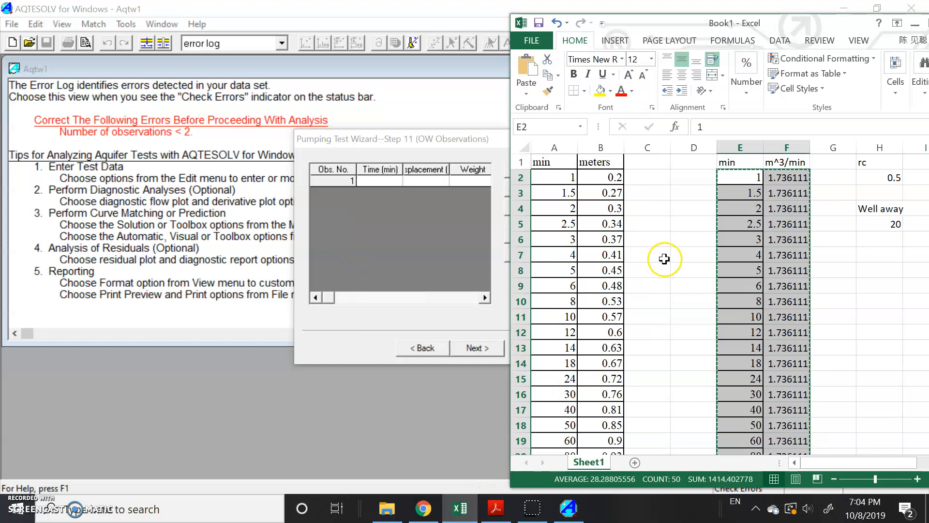
pyautogui.moveTo(557, 178); pyautogui.dragTo(600, 420)
pyautogui.hotkey('ctrl', 'c')
pyautogui.scroll(3, 586, 237)
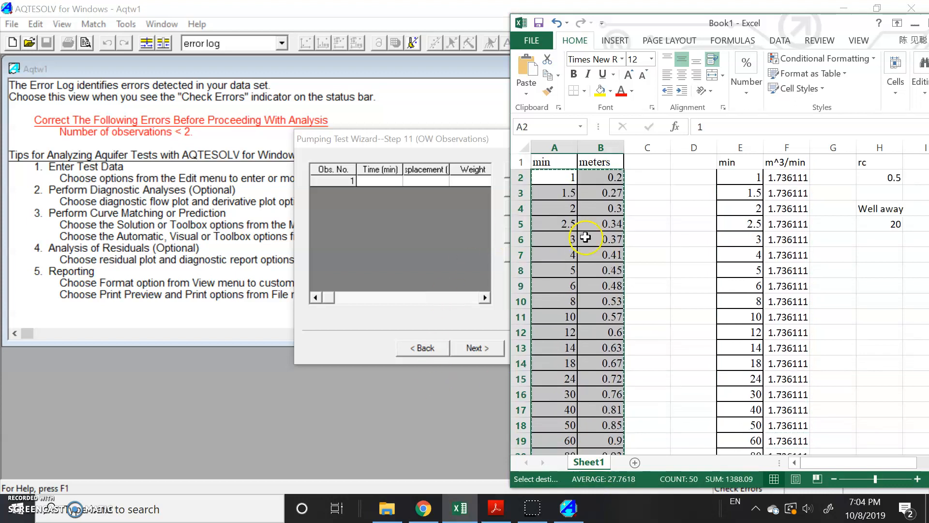
# Return to AQTESOLV, paste the copied times and displacements into the observation table, and finish the Pumping Test Wizard
pyautogui.click(411, 295)
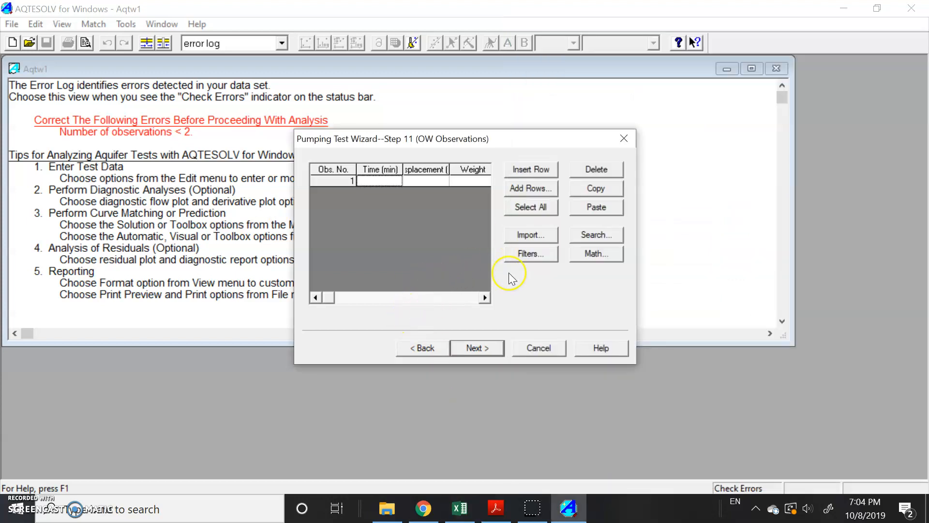
pyautogui.click(608, 207)
pyautogui.click(498, 348)
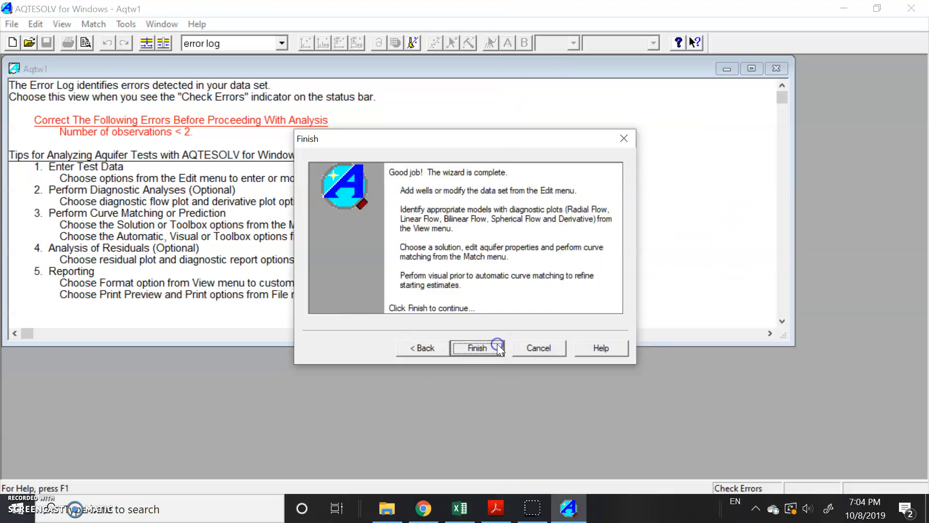
pyautogui.click(499, 348)
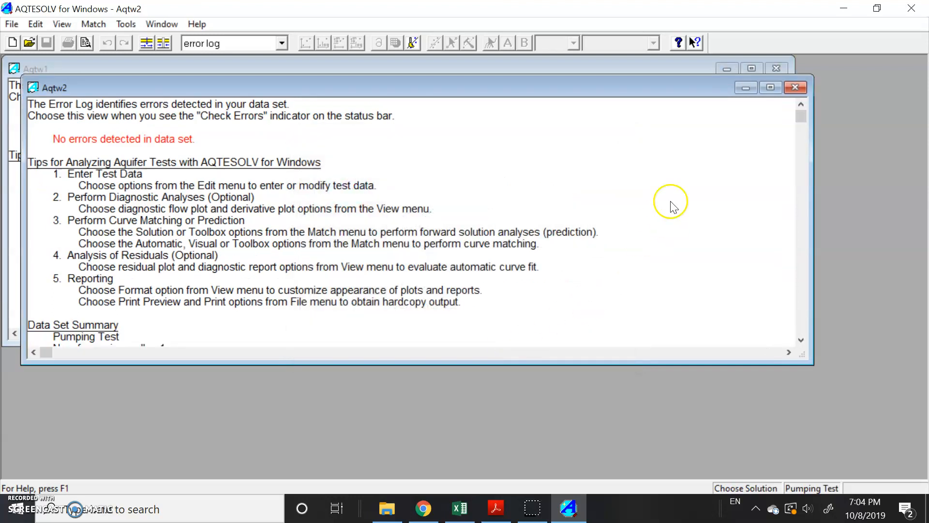
# Close the incomplete Aqtw1 data set and display the Displacement-Time plot for Aqtw2
pyautogui.click(776, 69)
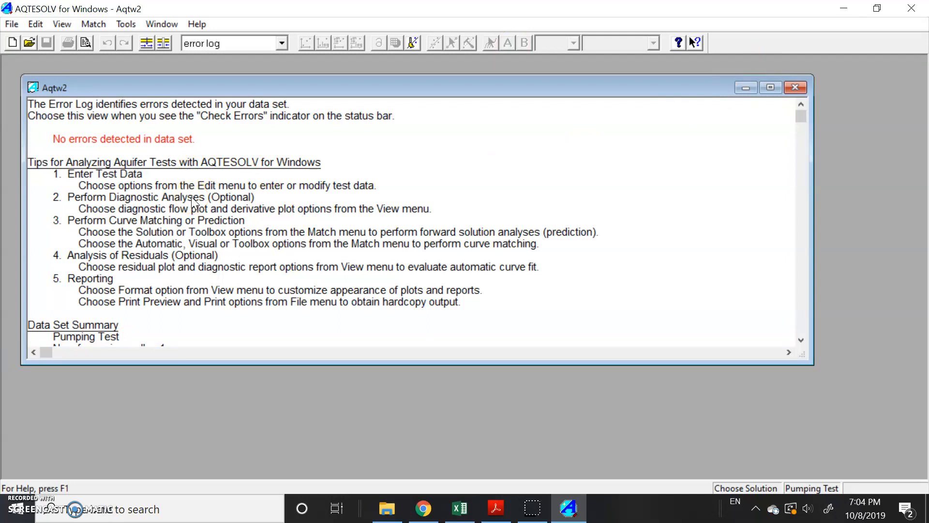
pyautogui.click(228, 184)
pyautogui.click(74, 25)
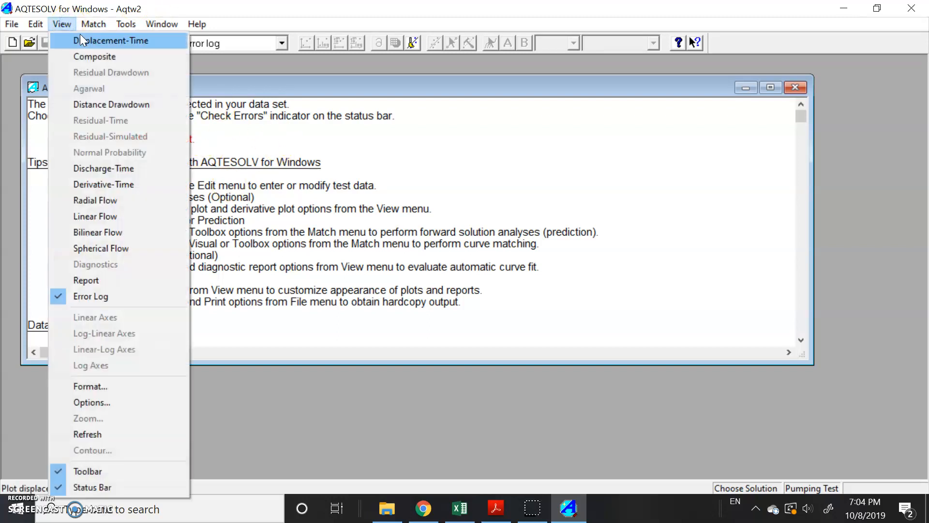
pyautogui.click(82, 41)
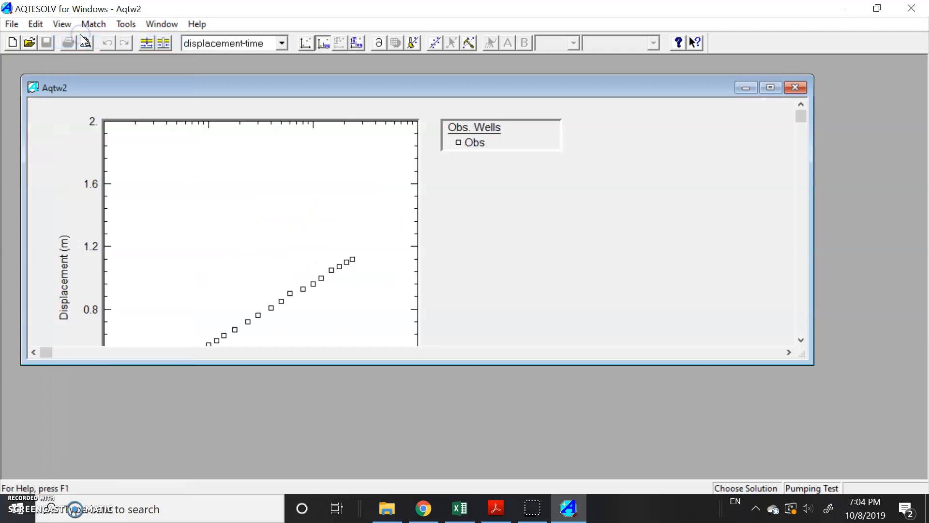
# Enlarge the Aqtw2 window vertically until the whole displacement-time plot fits inside it
pyautogui.scroll(-3, 777, 349)
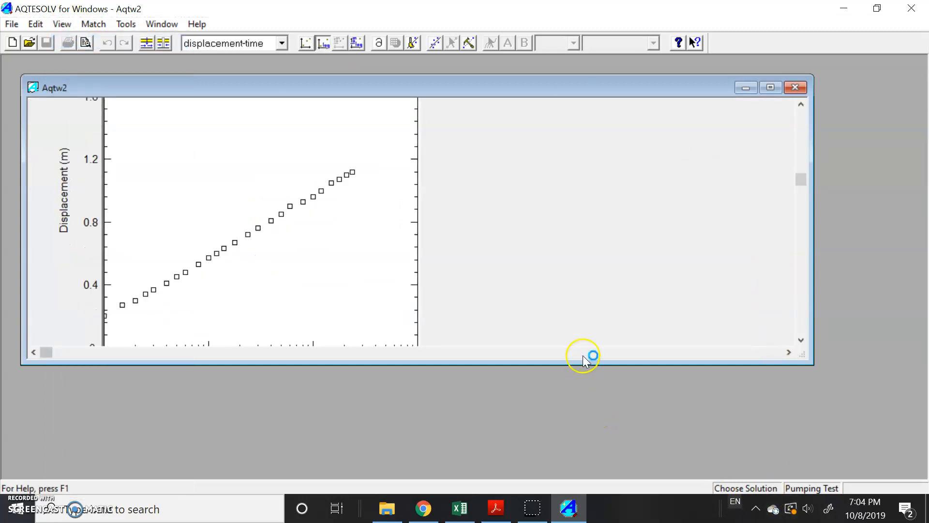
pyautogui.moveTo(583, 365); pyautogui.dragTo(586, 473)
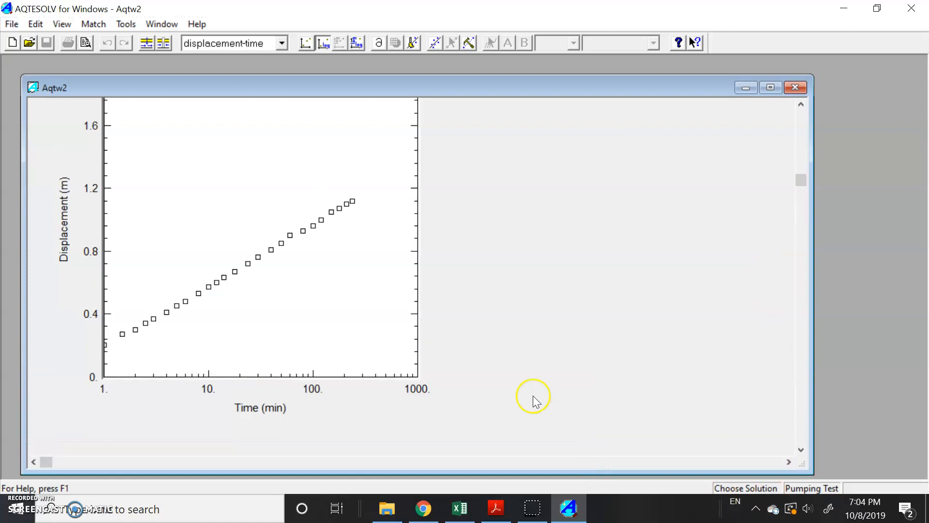
pyautogui.scroll(1, 533, 396)
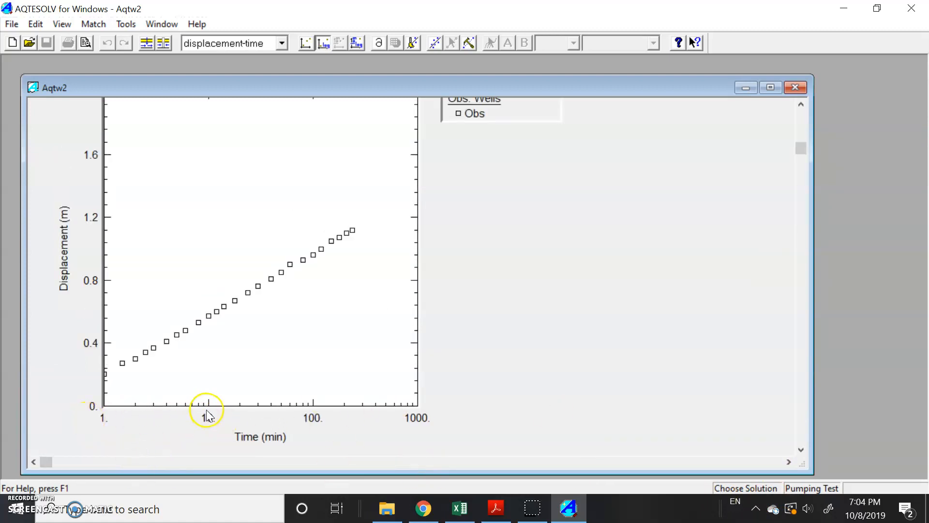
pyautogui.moveTo(579, 75); pyautogui.dragTo(579, 57)
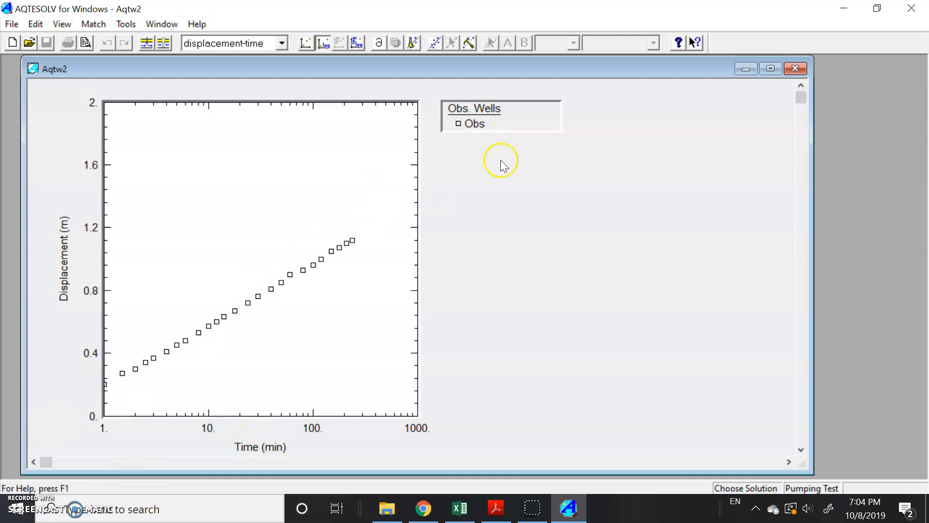
pyautogui.click(109, 28)
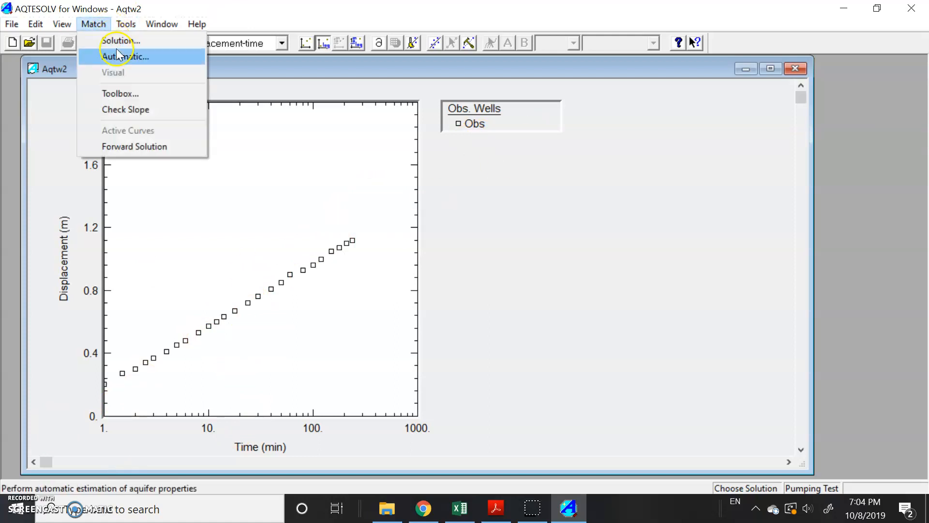
pyautogui.click(118, 41)
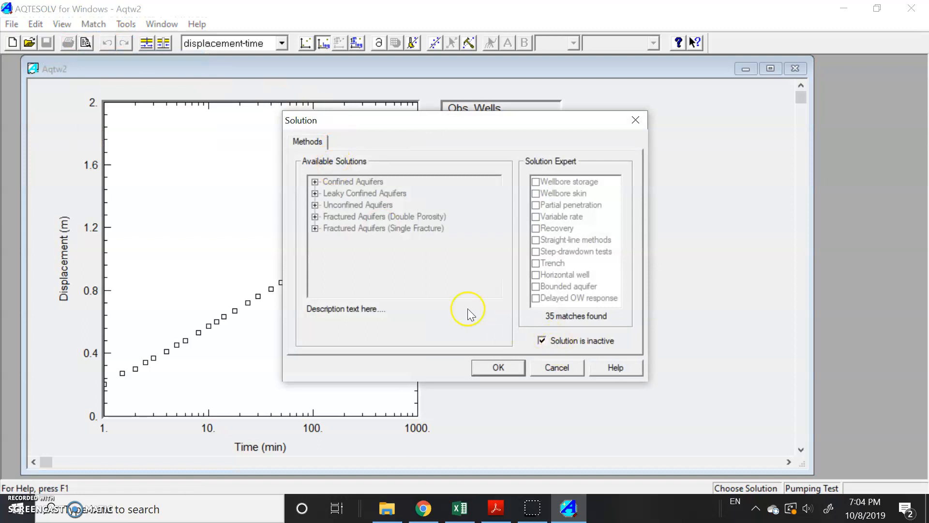
pyautogui.click(557, 368)
# Open the solution settings, turn off Solution is inactive, and select Theis (1935)/Hantush (1961) under Confined Aquifers
pyautogui.click(93, 24)
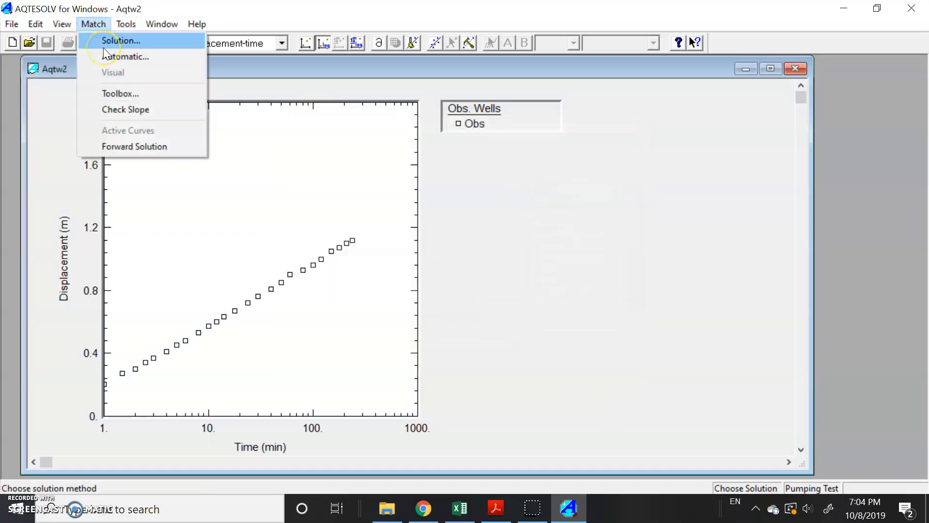
pyautogui.click(103, 47)
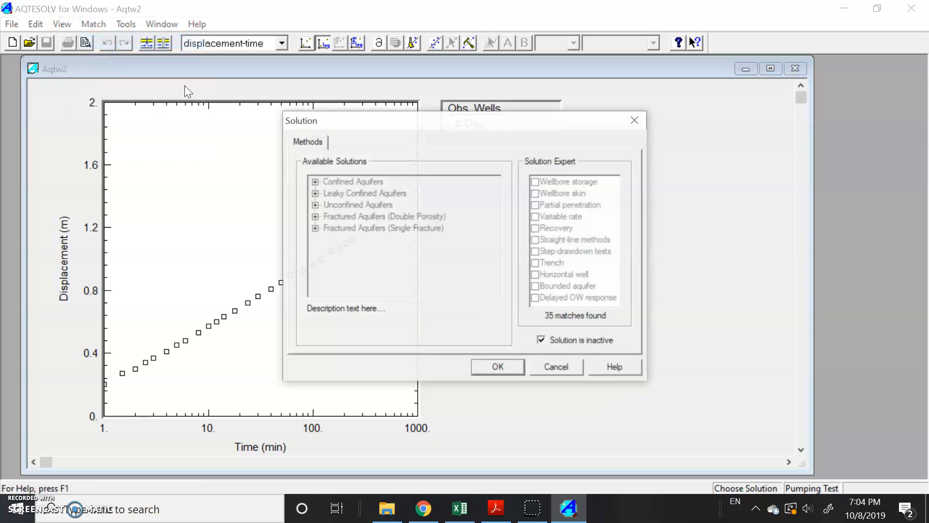
pyautogui.click(564, 341)
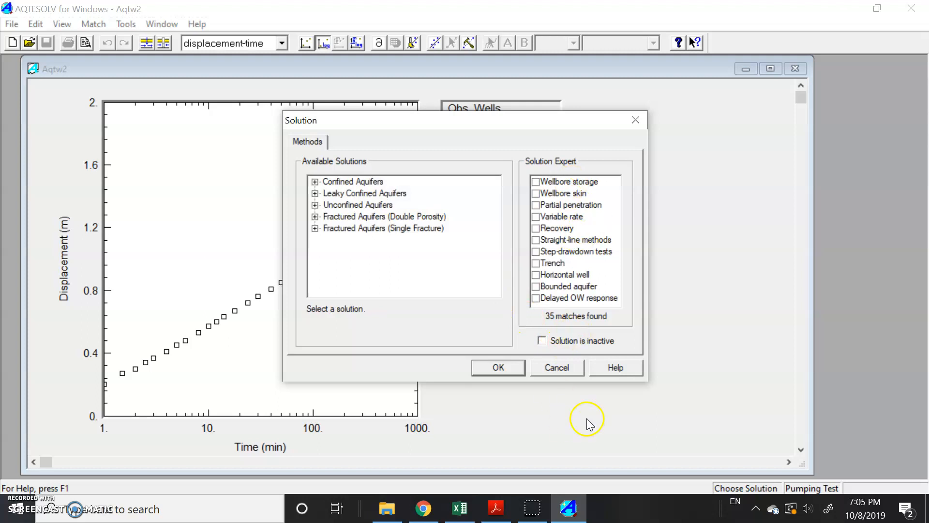
pyautogui.doubleClick(339, 182)
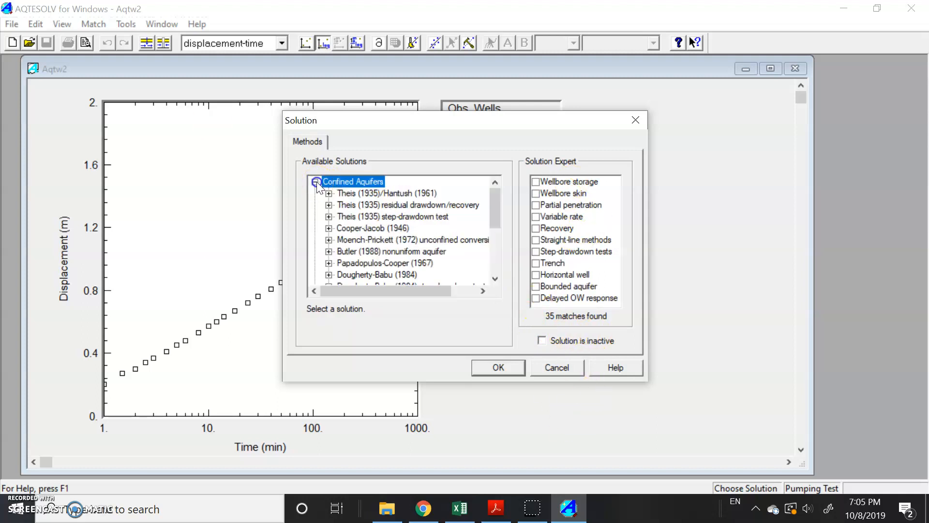
pyautogui.click(355, 194)
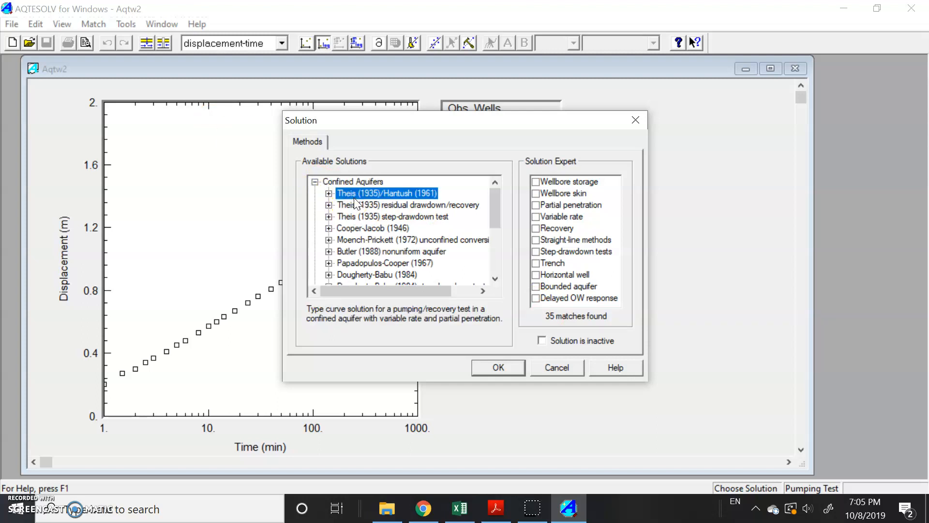
# Browse the confined aquifer solutions and consult their help pages, from Theis (1935)/Hantush (1961) through Cooper-Jacob and Butler to Dougherty-Babu (1984)
pyautogui.scroll(-3, 354, 197)
pyautogui.scroll(3, 354, 197)
pyautogui.scroll(-1, 375, 198)
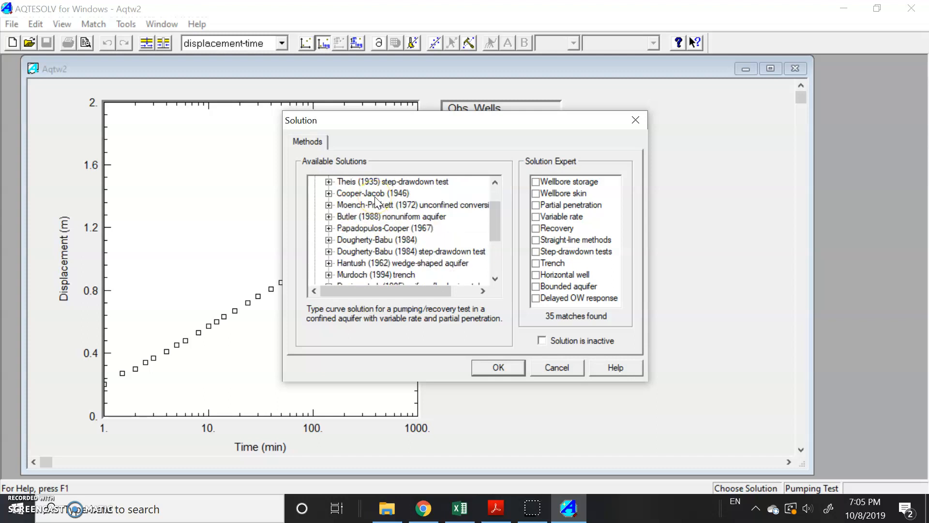
pyautogui.scroll(-1, 377, 201)
pyautogui.click(611, 369)
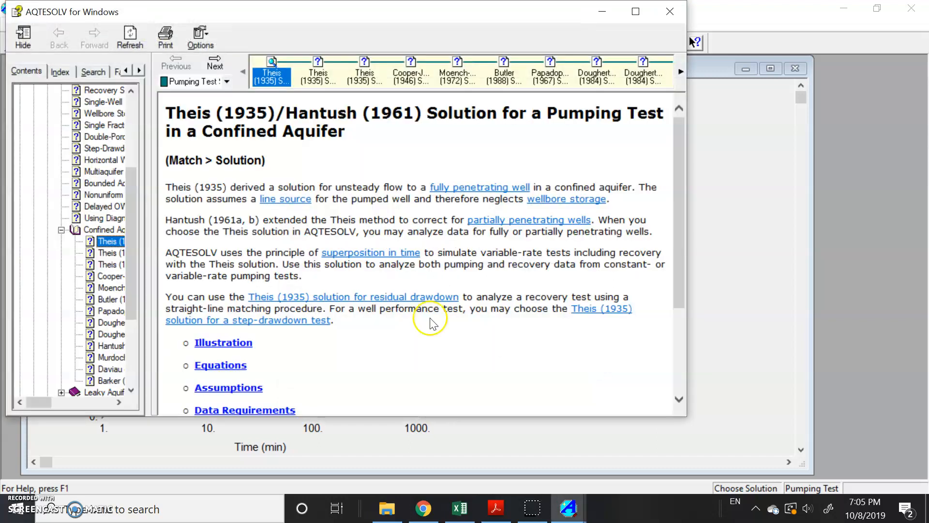
pyautogui.scroll(-4, 281, 247)
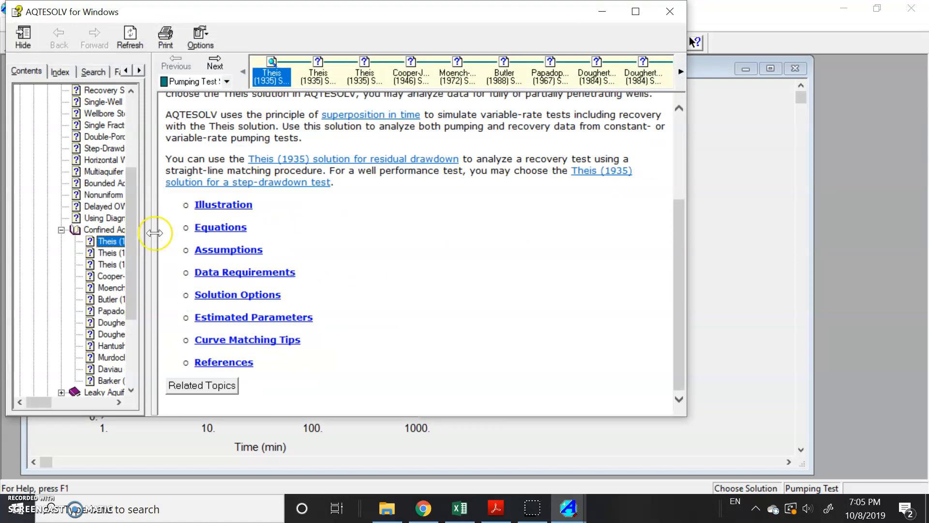
pyautogui.click(110, 253)
pyautogui.click(110, 265)
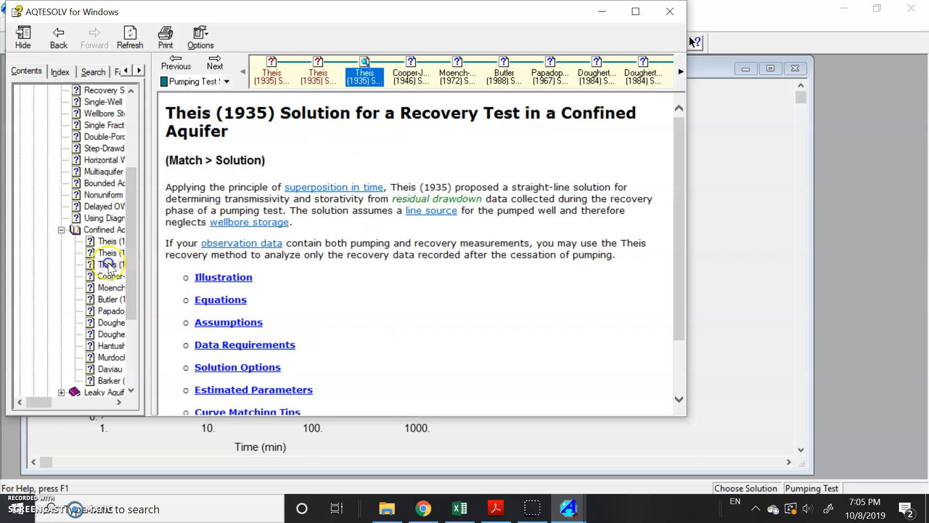
pyautogui.click(111, 276)
pyautogui.click(110, 299)
pyautogui.click(110, 322)
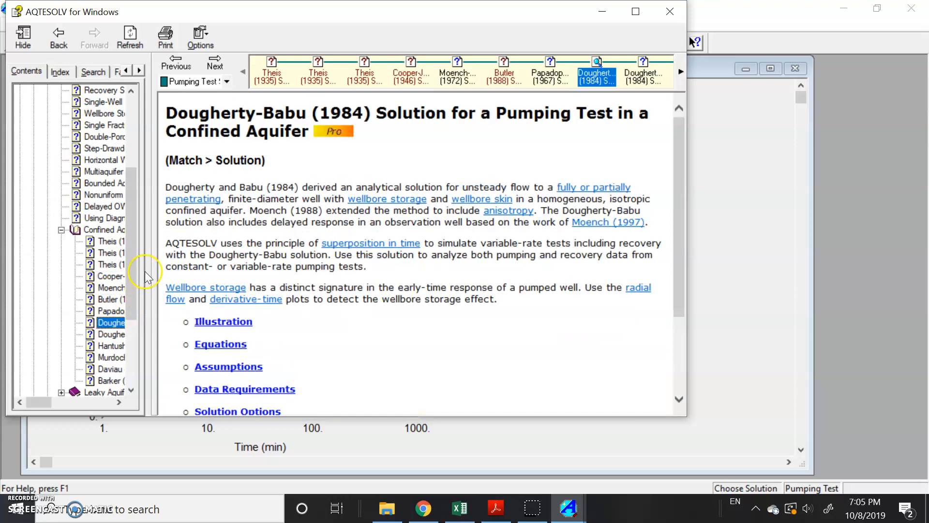
# Widen the help contents list, consult the pages for Hantush (1962), Daviau et al. (1985) and Butler (1988), and close the help
pyautogui.moveTo(155, 270); pyautogui.dragTo(418, 204)
pyautogui.click(157, 346)
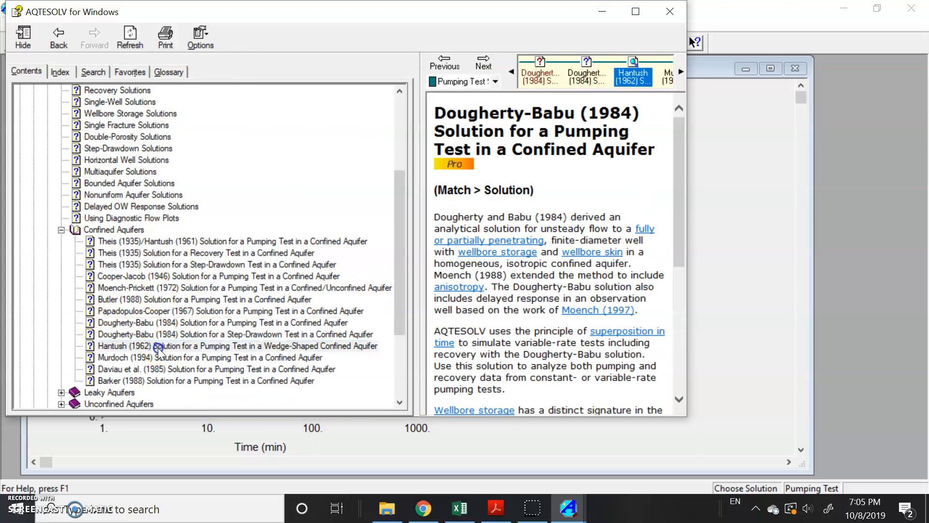
pyautogui.click(156, 369)
pyautogui.click(156, 300)
pyautogui.click(670, 11)
# Select Theis (1935)/Hantush (1961) under Confined Aquifers and apply it to the Aqtw2 data
pyautogui.scroll(2, 357, 247)
pyautogui.click(372, 194)
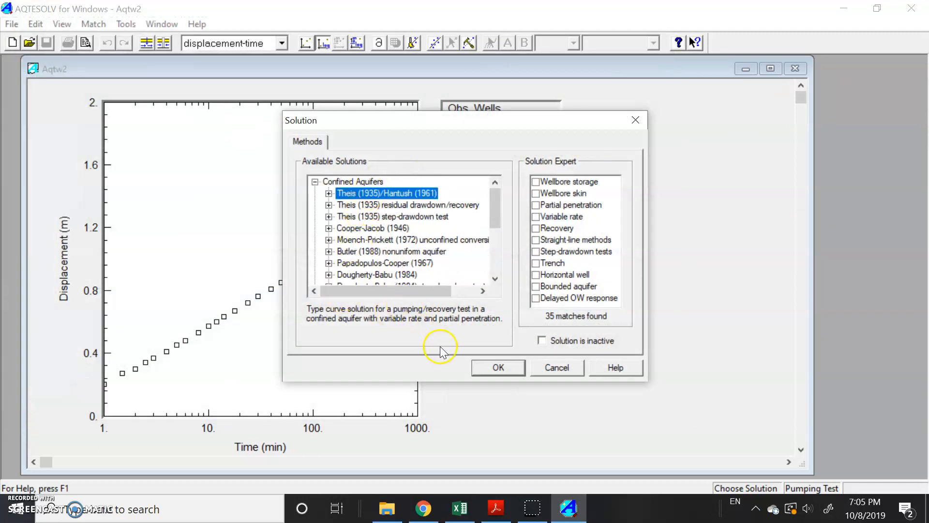
pyautogui.click(483, 368)
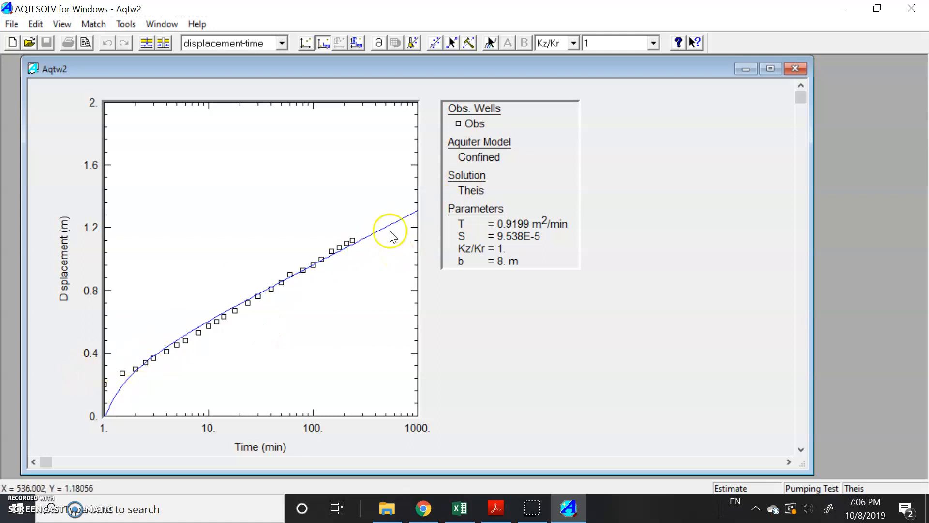
pyautogui.click(92, 23)
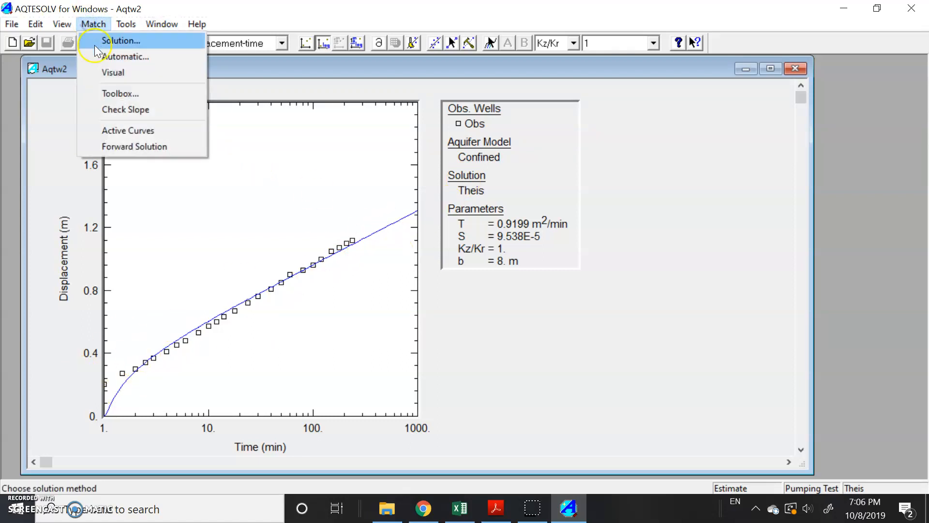
pyautogui.click(99, 40)
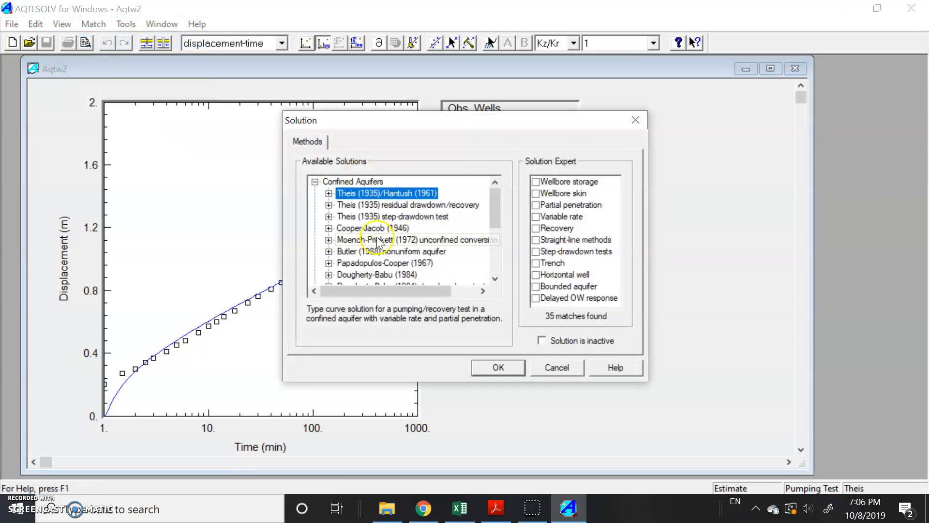
pyautogui.click(579, 370)
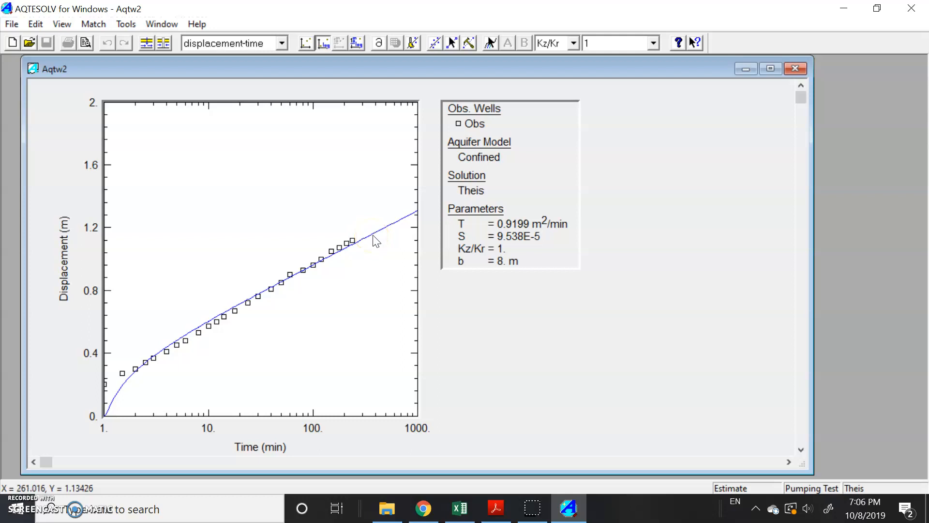
pyautogui.click(92, 24)
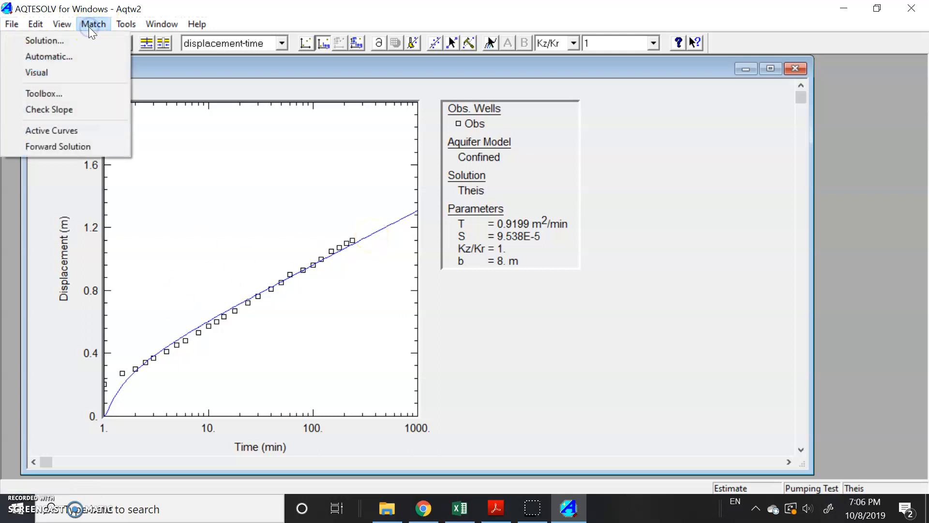
pyautogui.click(85, 56)
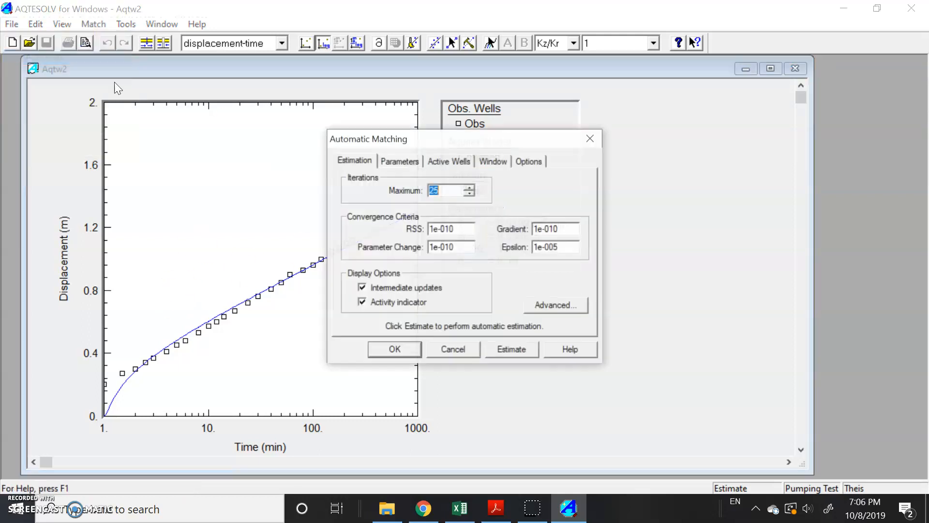
pyautogui.click(453, 350)
pyautogui.click(62, 24)
# Change the solution method to Cooper-Jacob (1946) under Confined Aquifers and apply it
pyautogui.click(92, 24)
pyautogui.click(104, 41)
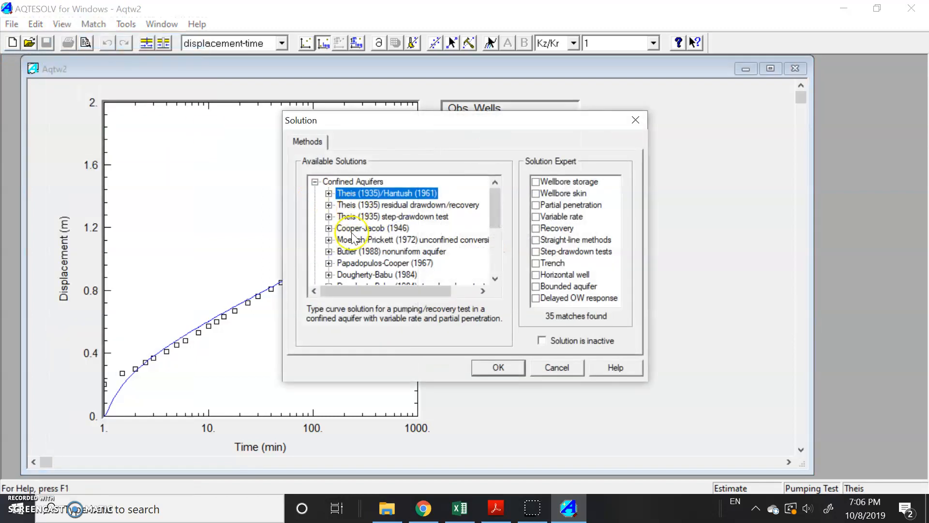
pyautogui.click(352, 230)
pyautogui.click(501, 368)
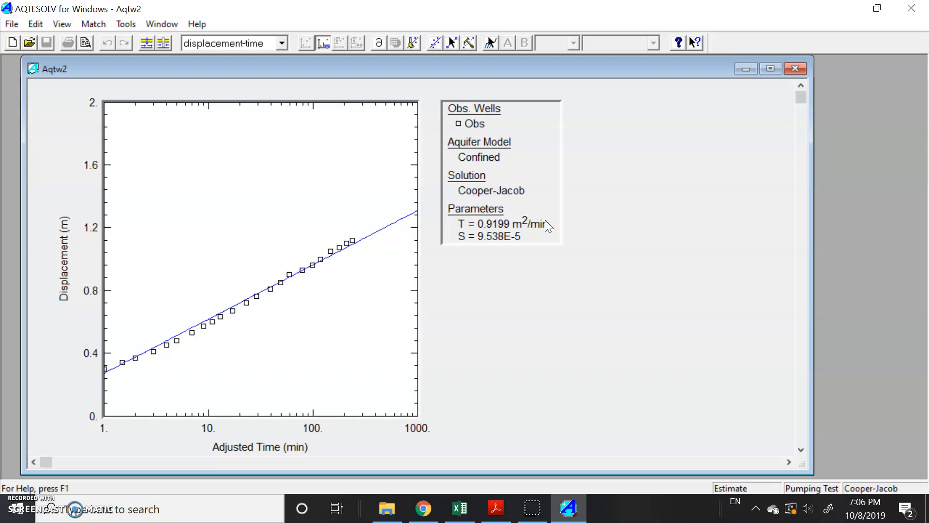
# Visually match the Cooper-Jacob line to the observed drawdown, trying several slopes, to reach about T = 0.90 m²/min and S = 9.7E-5
pyautogui.click(453, 43)
pyautogui.moveTo(394, 193); pyautogui.dragTo(149, 337)
pyautogui.moveTo(380, 235); pyautogui.dragTo(119, 364)
pyautogui.moveTo(376, 206); pyautogui.dragTo(120, 379)
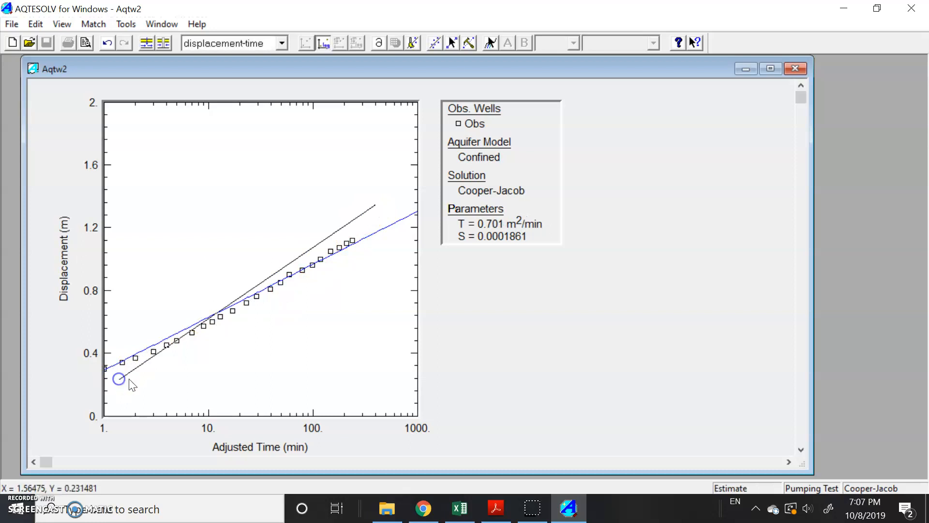
pyautogui.moveTo(393, 232); pyautogui.dragTo(105, 376)
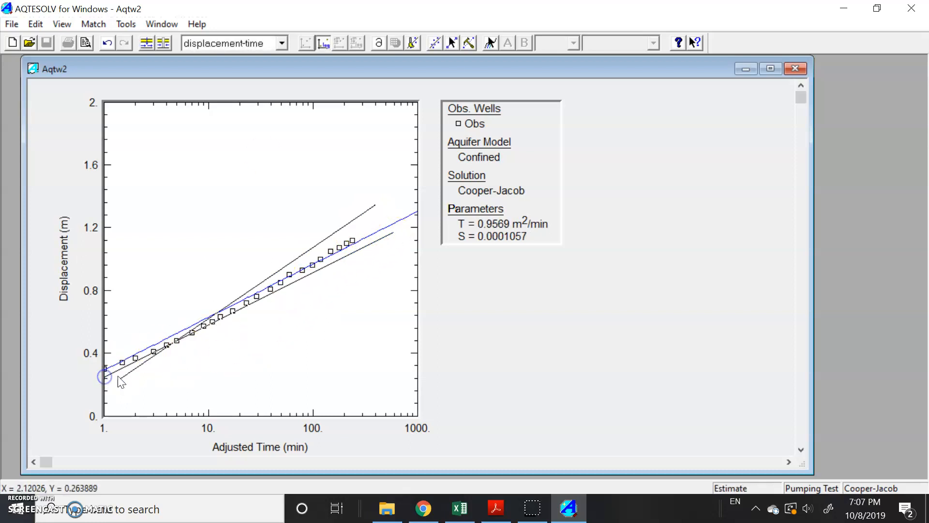
pyautogui.moveTo(352, 213); pyautogui.dragTo(141, 370)
pyautogui.moveTo(345, 174); pyautogui.dragTo(249, 402)
pyautogui.moveTo(370, 212); pyautogui.dragTo(165, 361)
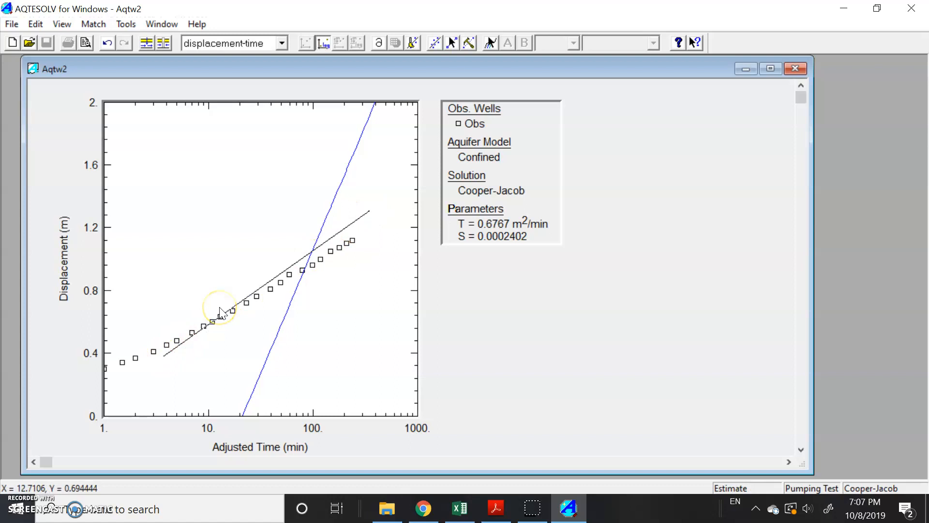
pyautogui.moveTo(377, 211); pyautogui.dragTo(161, 352)
pyautogui.rightClick(161, 353)
pyautogui.click(184, 301)
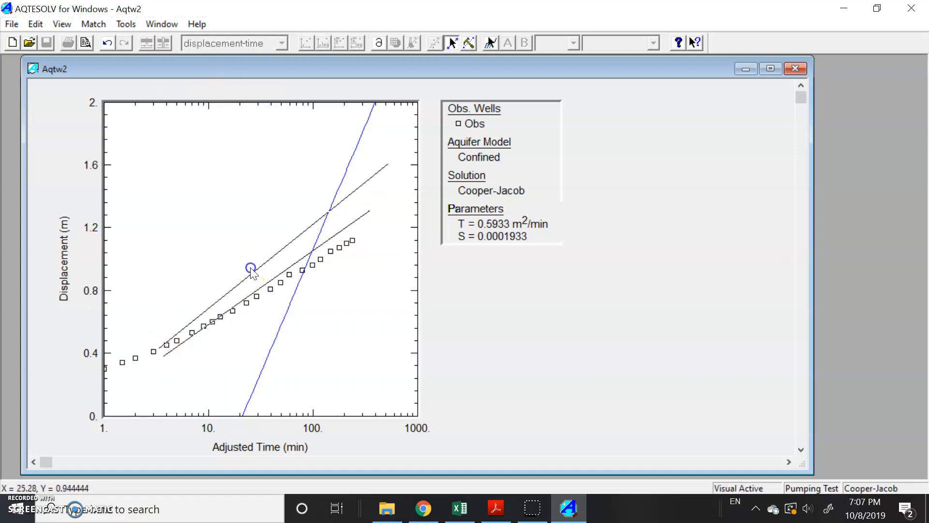
pyautogui.moveTo(369, 241); pyautogui.dragTo(132, 359)
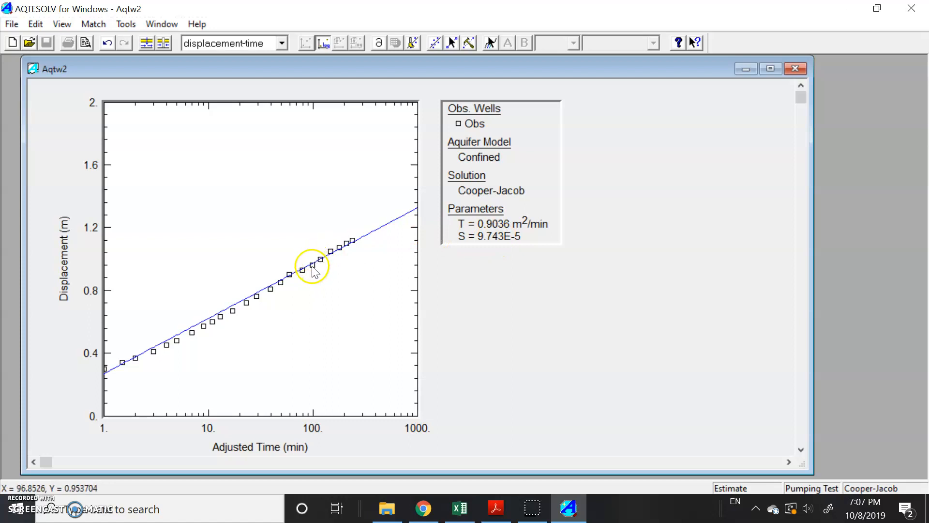
pyautogui.click(305, 253)
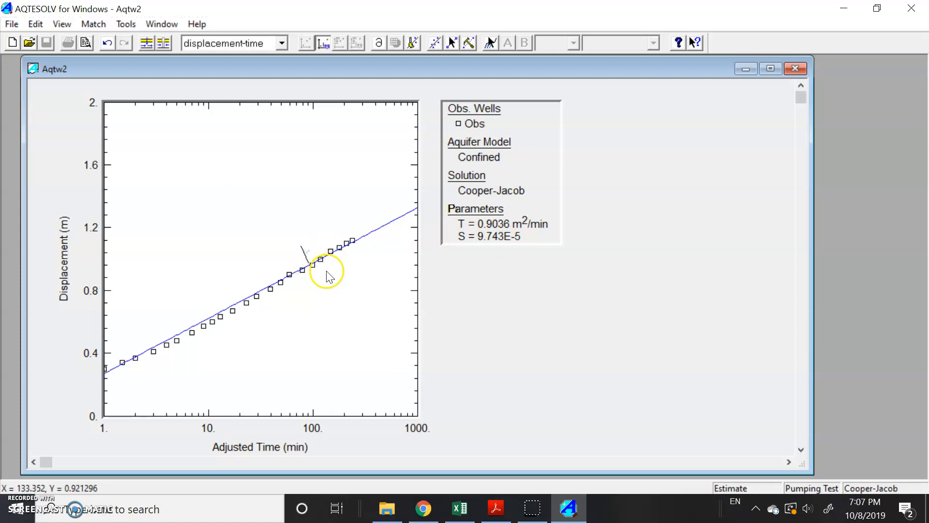